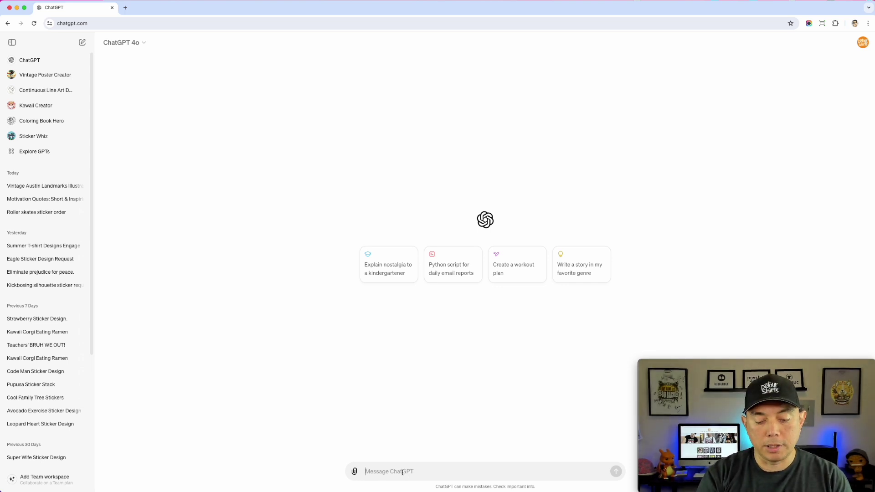
Generate "a colorful vector illustration of Portland Oregon with a blue sky" and download the resulting image at full size
text(a colorful vector illustration of Portland Oregon with a blue sky)
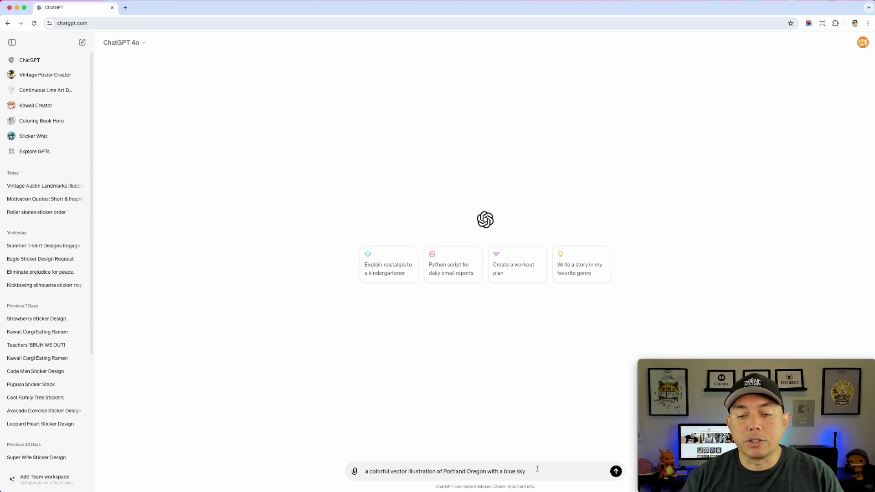
click(615, 471)
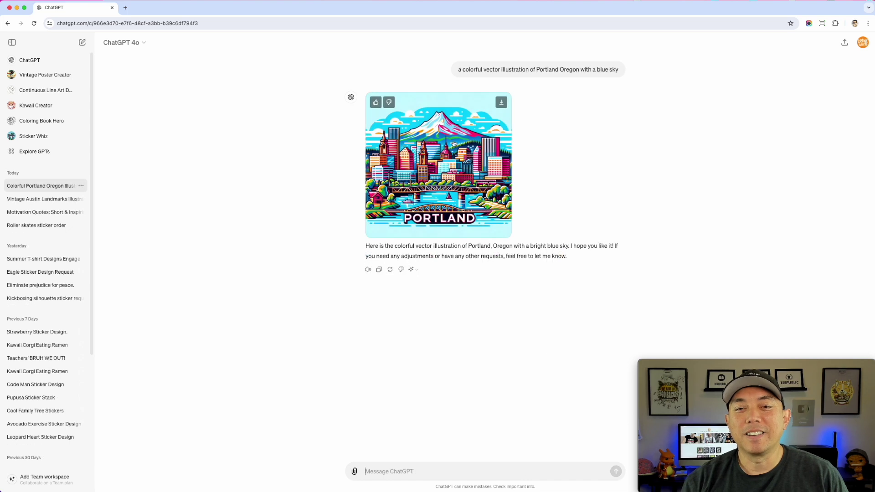
click(456, 141)
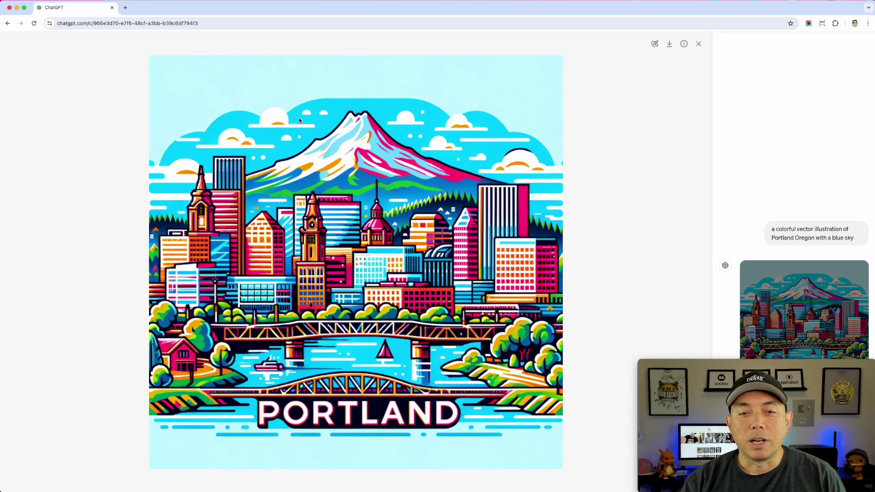
click(670, 45)
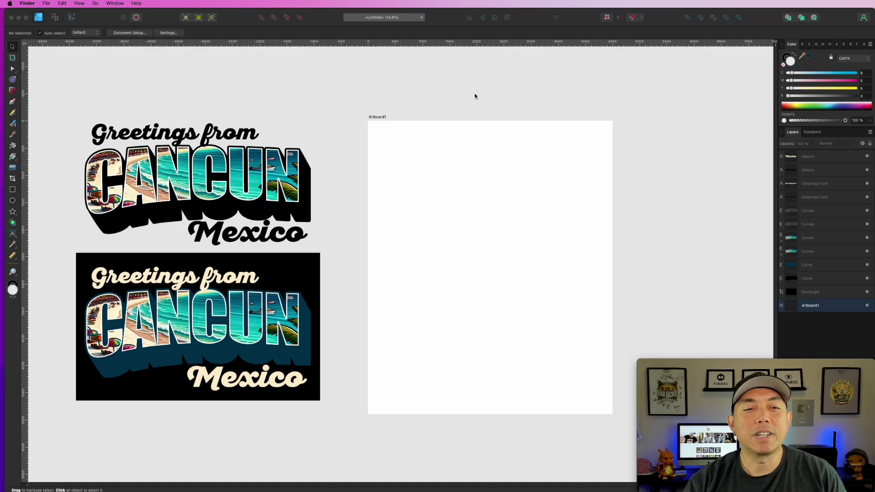
Switch to Affinity Designer, add the art text PORTLAND to the blank artboard, and enlarge it to about 174.5 pt
click(383, 120)
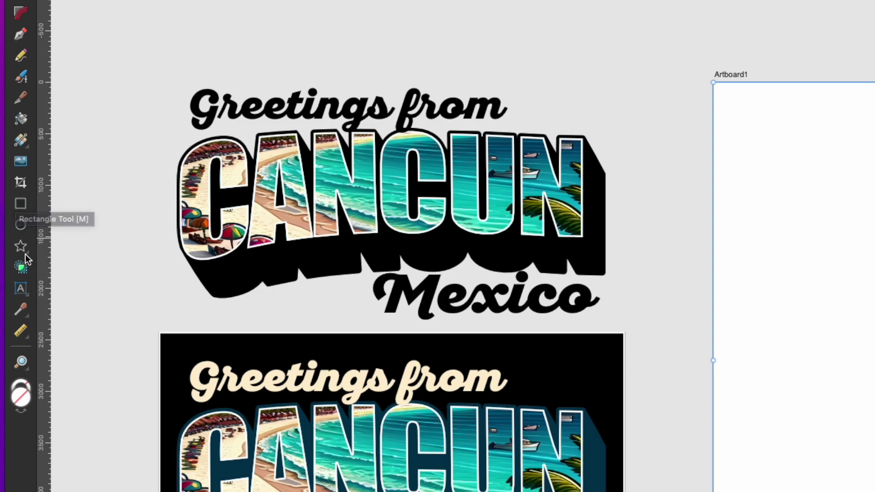
click(21, 288)
click(784, 203)
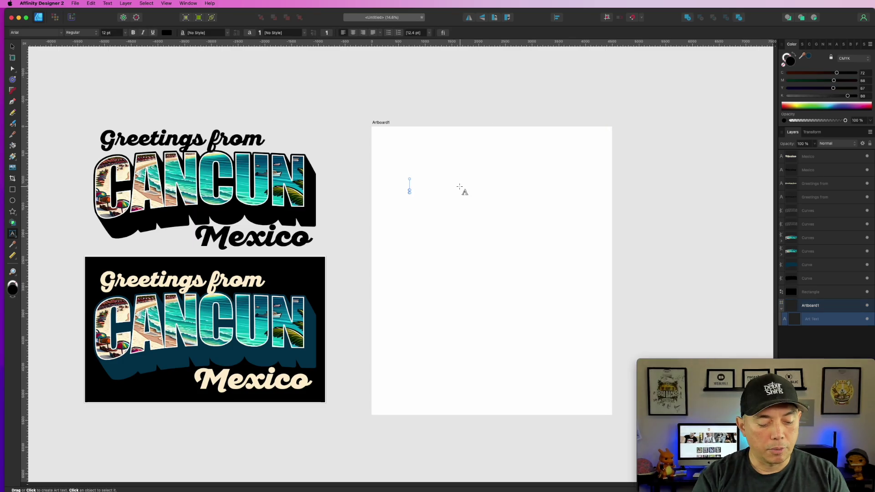
key(Caps_Lock)
text(PDF)
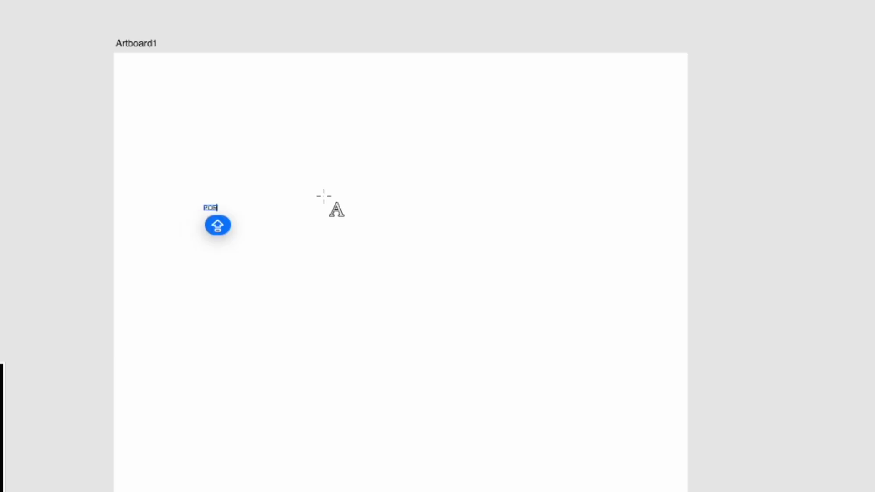
text( CAN)
key(Escape)
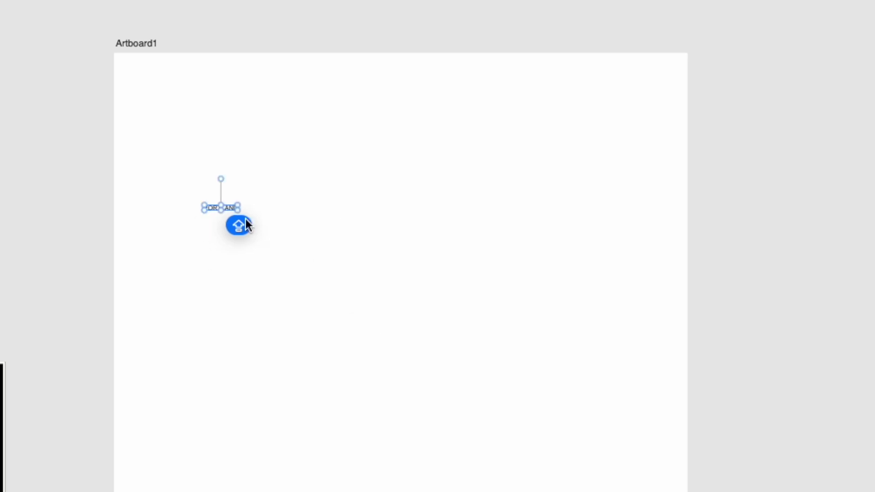
drag(237, 209, 667, 441)
drag(469, 245, 408, 293)
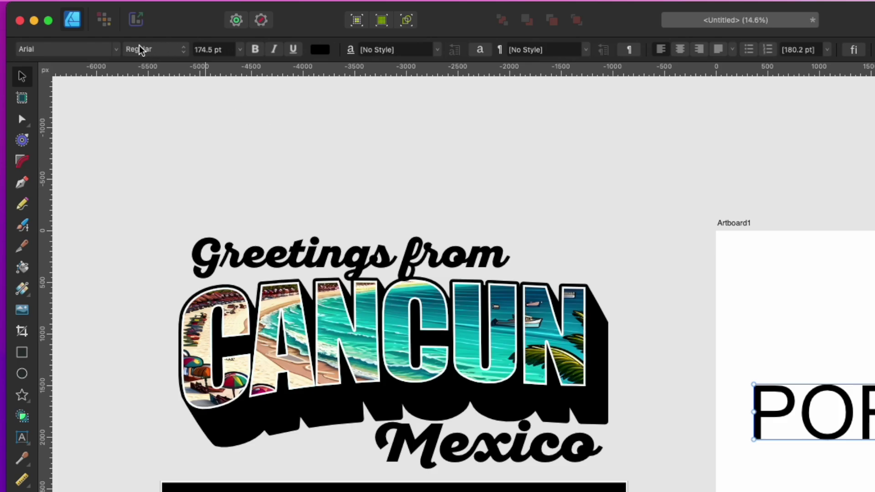
Set the PORTLAND text in the Impact font and enlarge it to about 222.3 pt, positioned across the artboard
click(115, 50)
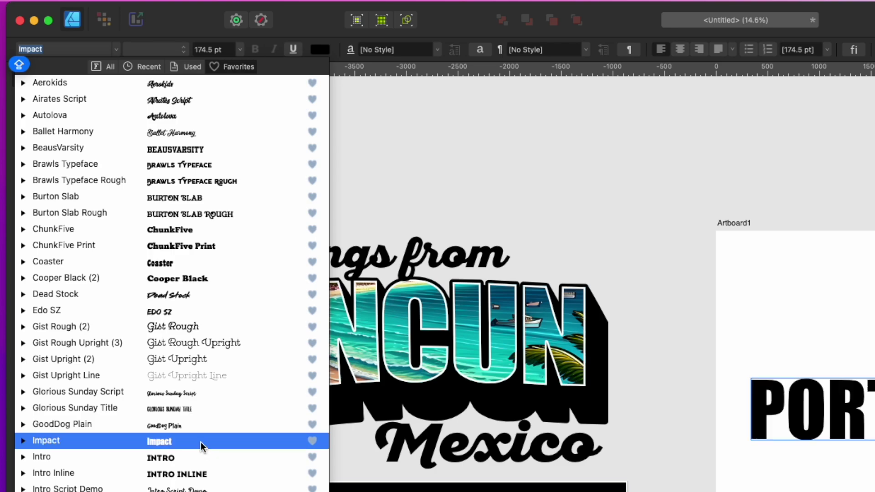
click(213, 440)
drag(555, 263, 647, 288)
drag(551, 251, 554, 257)
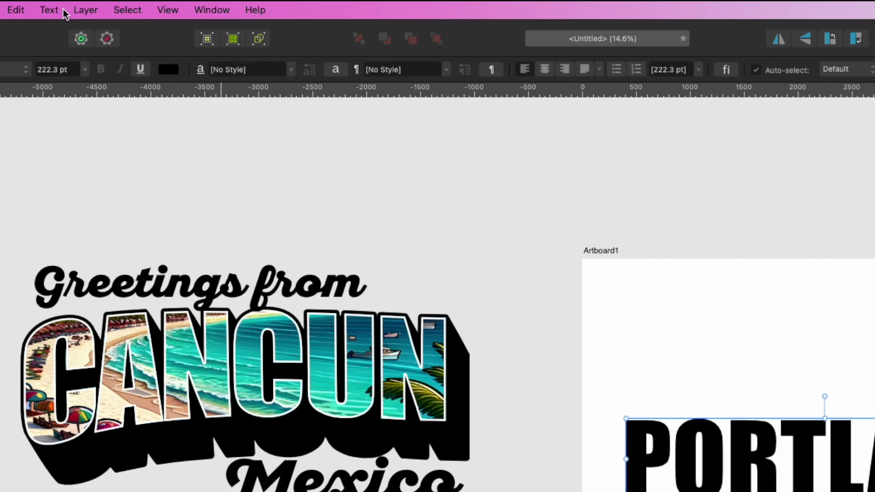
Apply a Mesh warp group to the PORTLAND text and pull the mesh's two left corners downward
click(84, 10)
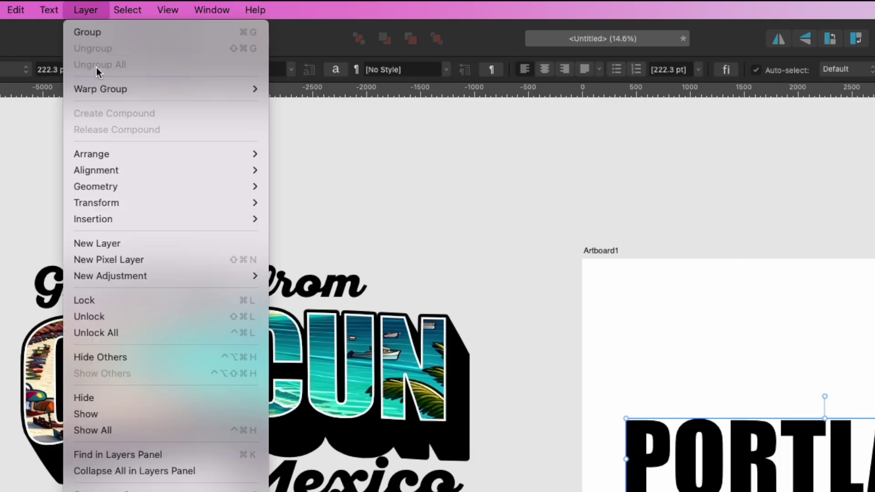
mouse_move(102, 87)
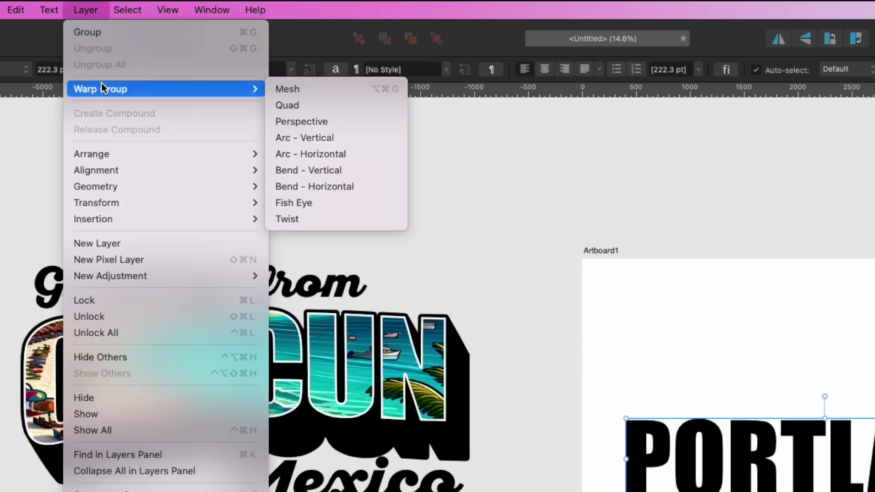
click(277, 89)
drag(272, 300, 312, 302)
drag(272, 224, 272, 237)
Try to bend the mesh's top edge into a wave with the curve handles over the R and A, and undo those changes
click(394, 226)
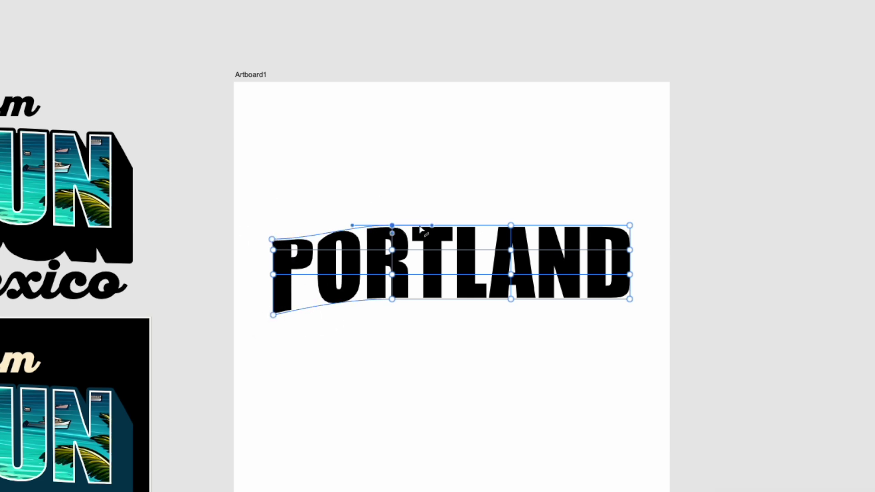
drag(432, 225, 434, 240)
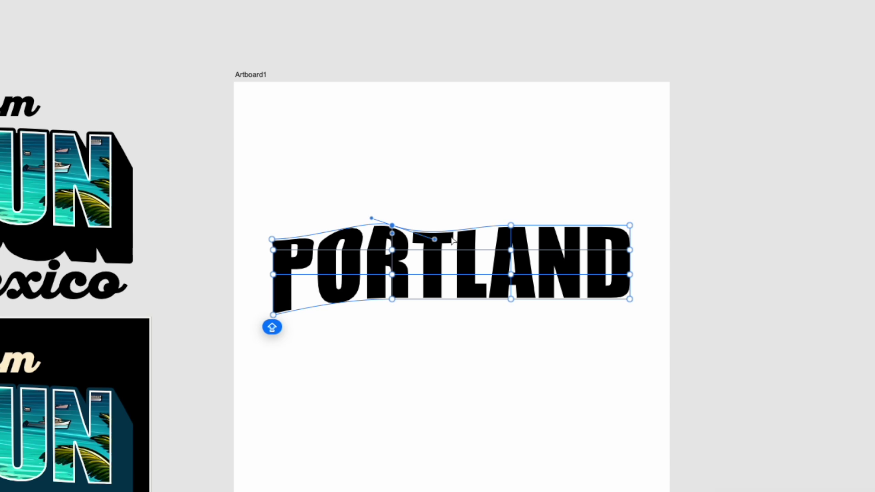
click(511, 225)
drag(553, 225, 559, 197)
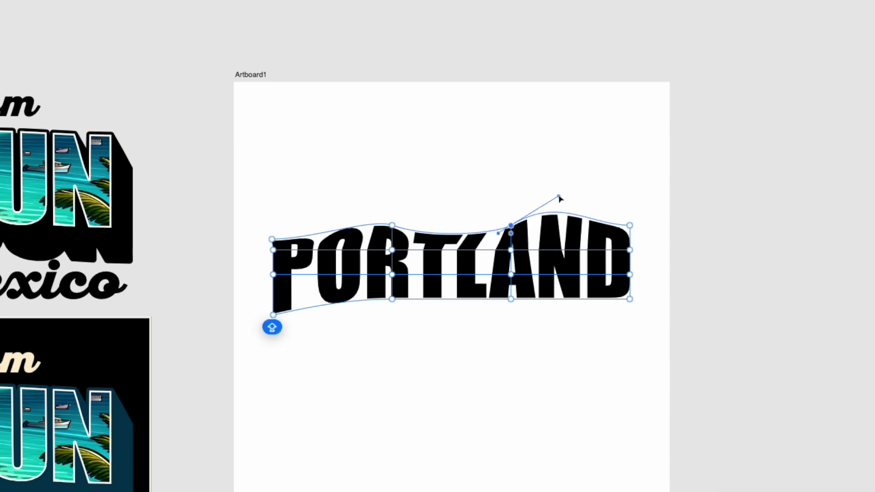
key(super+z)
key(super+z)
key(super+z)
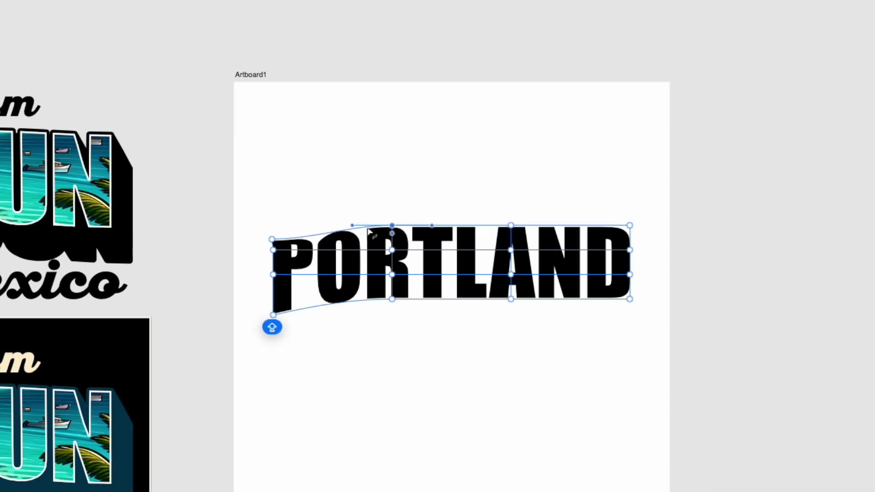
Lower the two inner nodes on the mesh's left edge and raise the top and bottom nodes at the A and D
drag(272, 249, 273, 289)
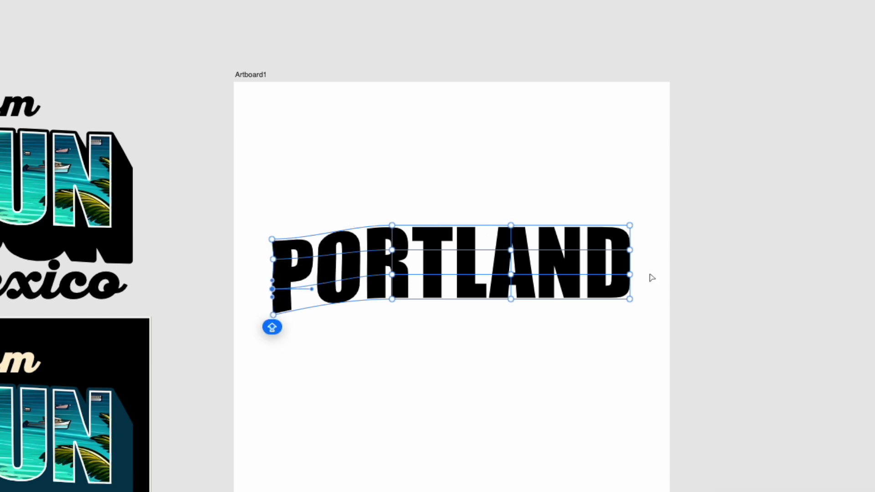
drag(630, 299, 630, 292)
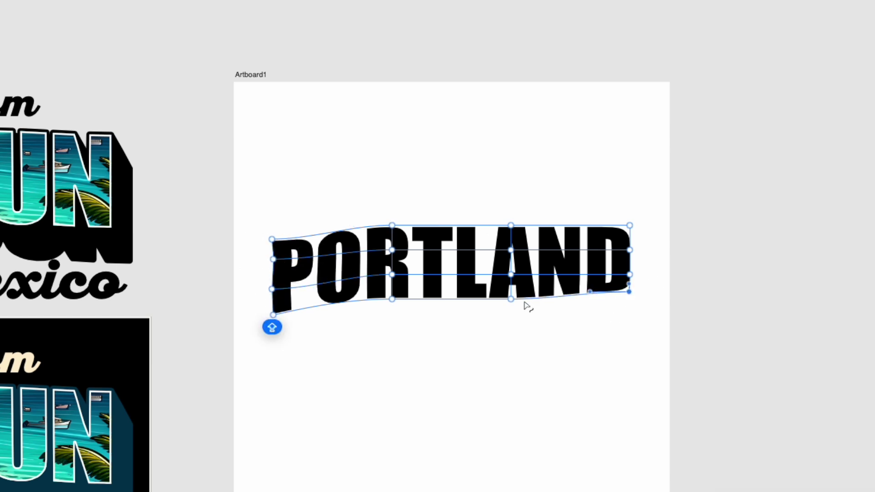
drag(511, 299, 510, 292)
drag(512, 226, 510, 216)
drag(630, 225, 630, 219)
Tilt the curve handles of the top node over the R and the left-edge nodes upward toward the right to smooth the arch
click(390, 228)
click(391, 230)
click(391, 227)
drag(430, 226, 432, 220)
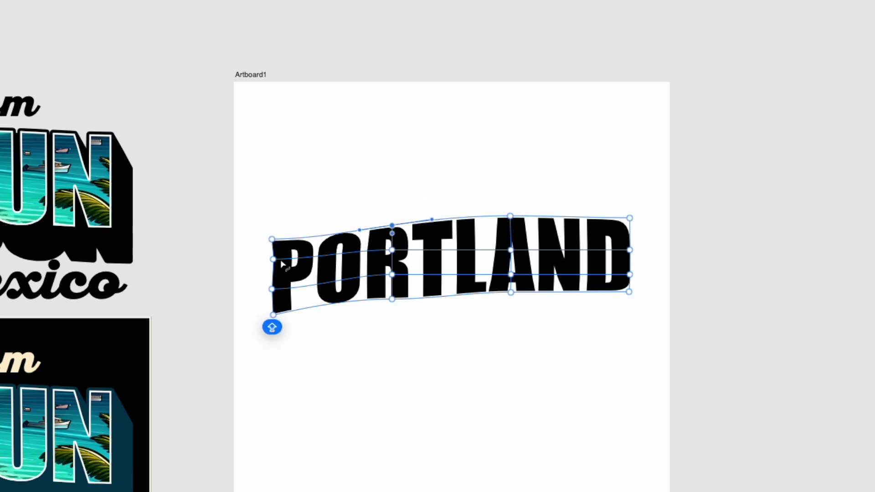
click(274, 264)
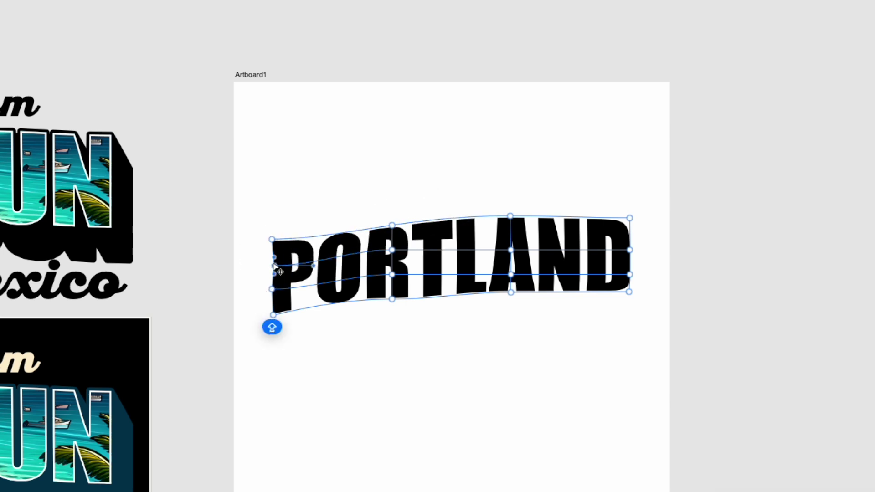
drag(313, 266, 315, 259)
drag(270, 288, 310, 285)
click(272, 238)
drag(312, 239, 313, 231)
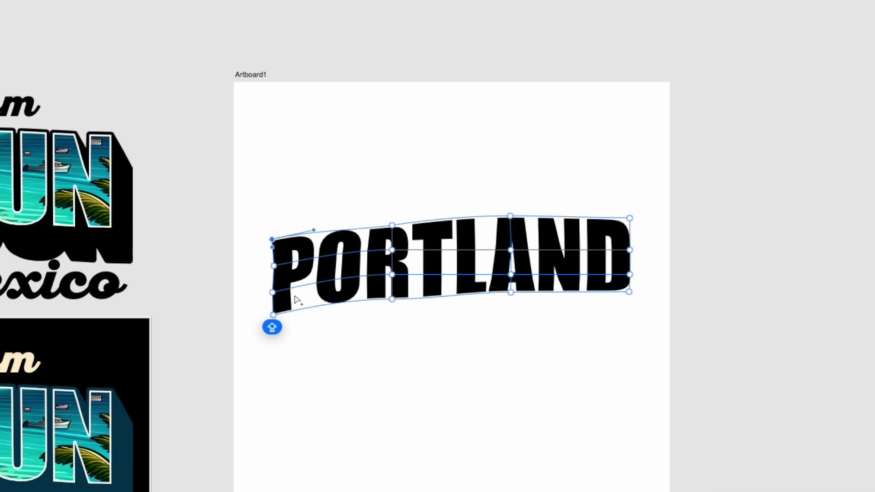
Lower the mesh's bottom-left corner and fine-tune the heights of the top nodes over the R and A
drag(273, 315, 272, 323)
mouse_move(392, 225)
mouse_down()
mouse_move(390, 214)
mouse_move(392, 222)
mouse_up()
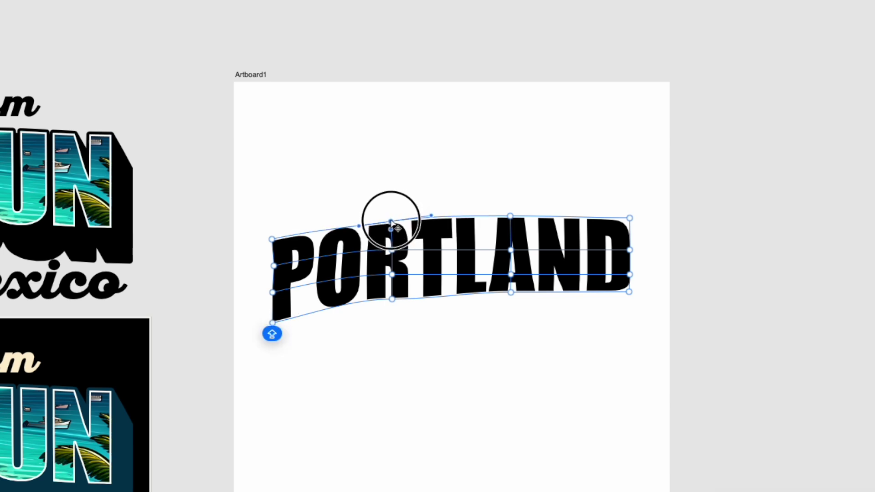
drag(511, 216, 511, 223)
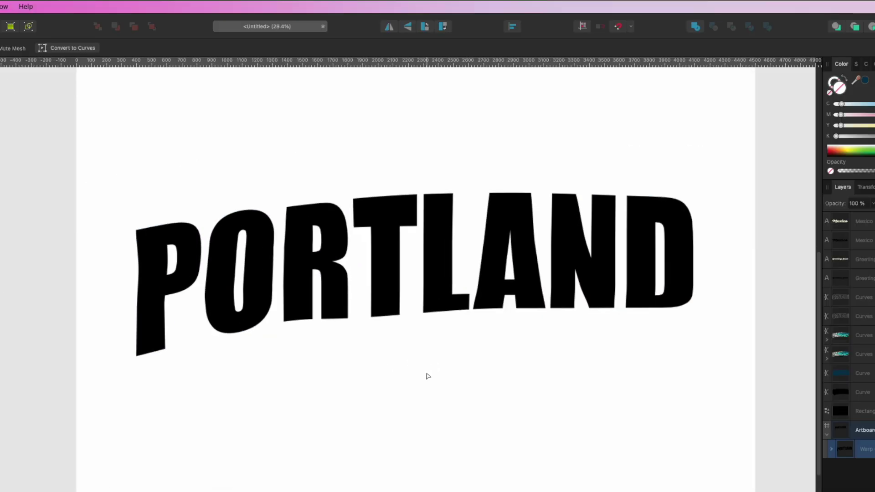
Straighten the P's left side by realigning the two inner left-edge mesh nodes, lowering the lower one, and adjusting their curve handles
scroll(428, 376, up, 2)
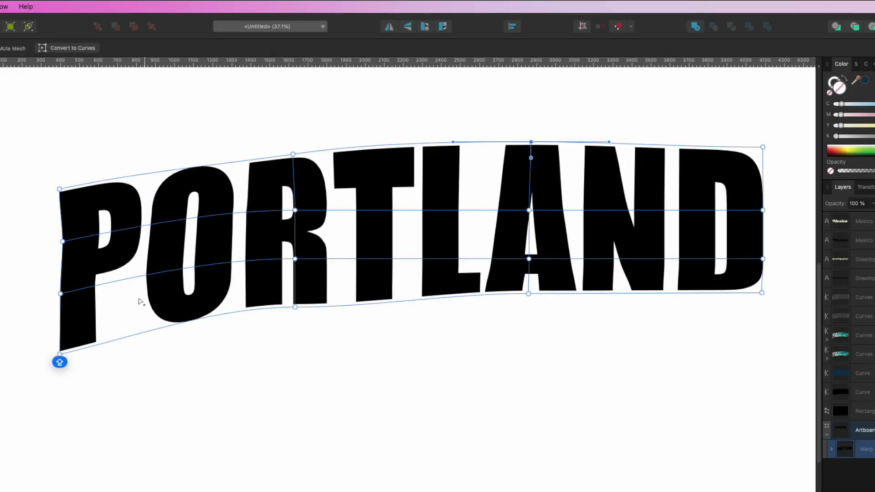
click(64, 241)
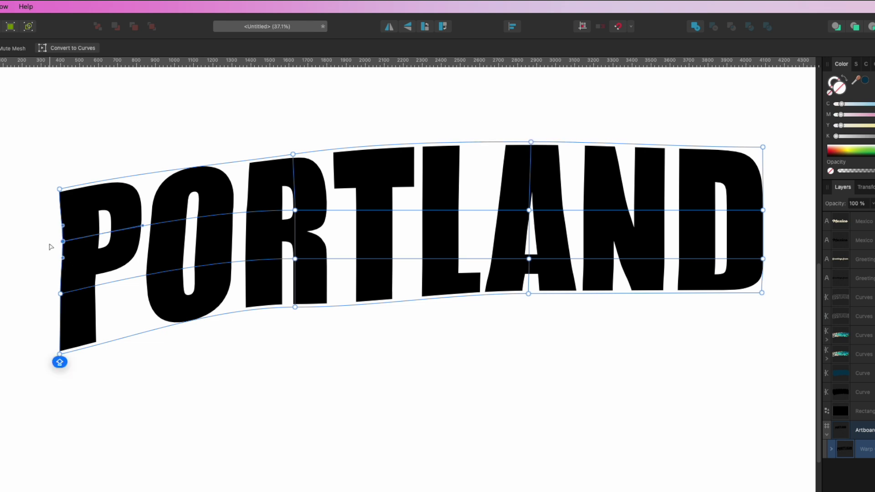
drag(66, 245, 63, 244)
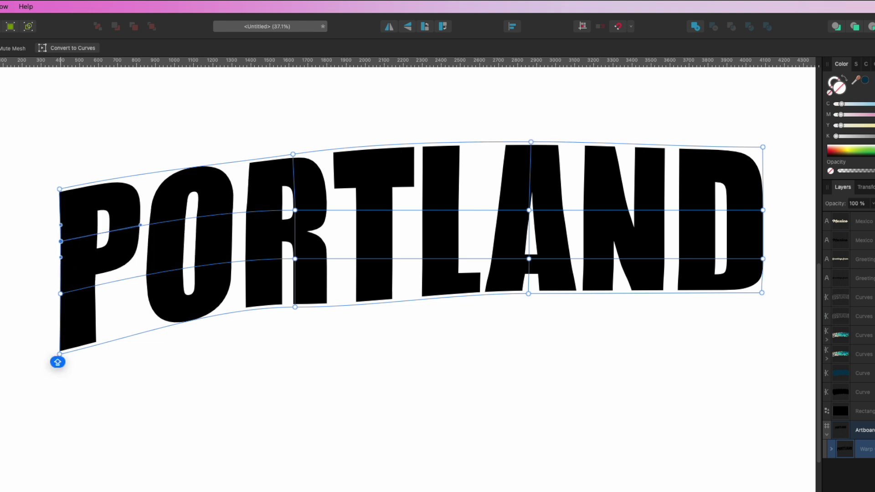
drag(140, 226, 141, 222)
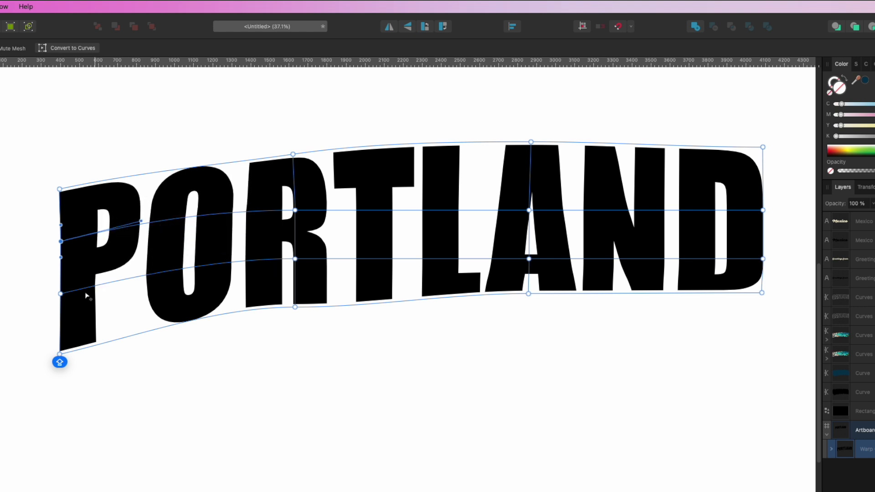
drag(59, 295, 61, 300)
drag(135, 283, 137, 283)
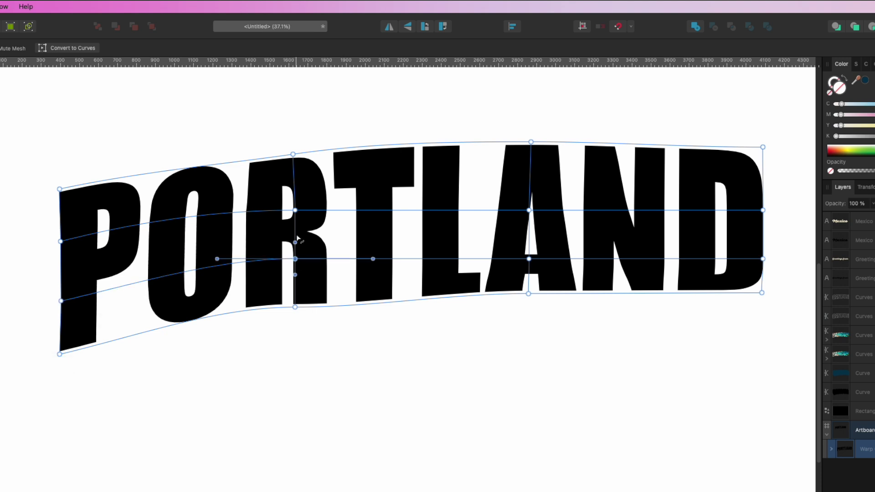
Angle the interior mesh handle at the R and raise the two interior nodes at the A to follow the arch
click(294, 209)
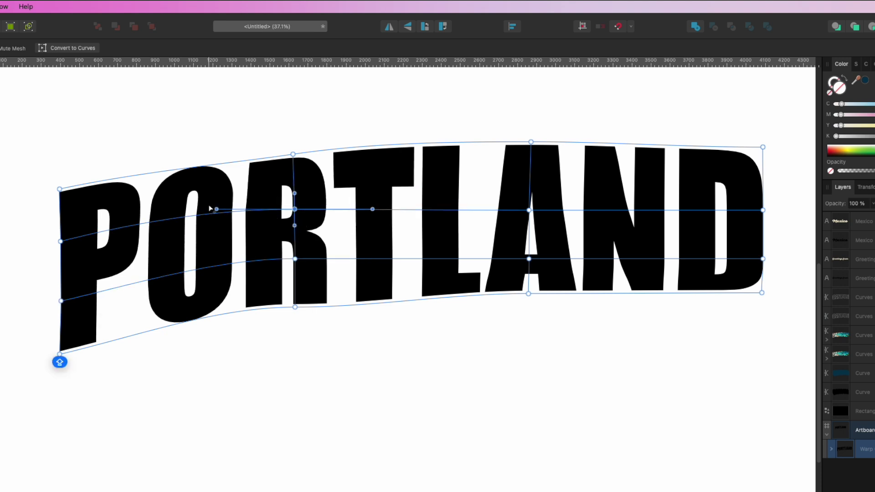
drag(218, 209, 219, 215)
drag(527, 209, 530, 202)
click(762, 293)
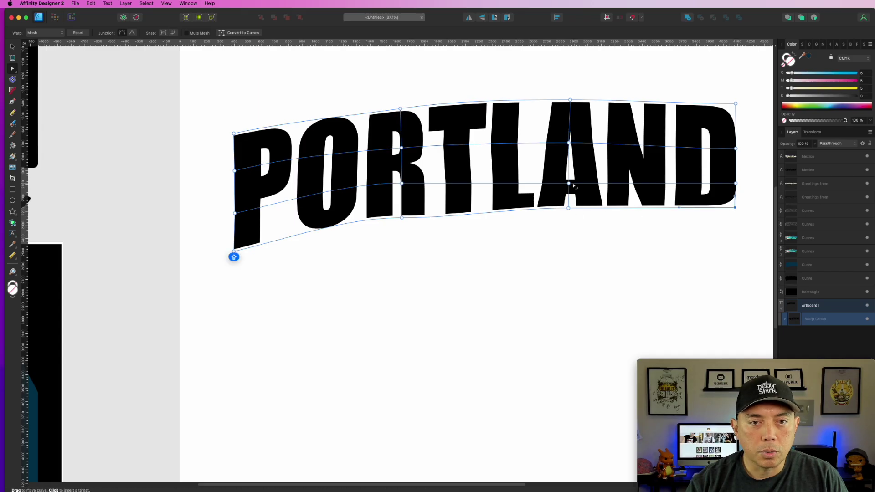
drag(570, 183, 569, 176)
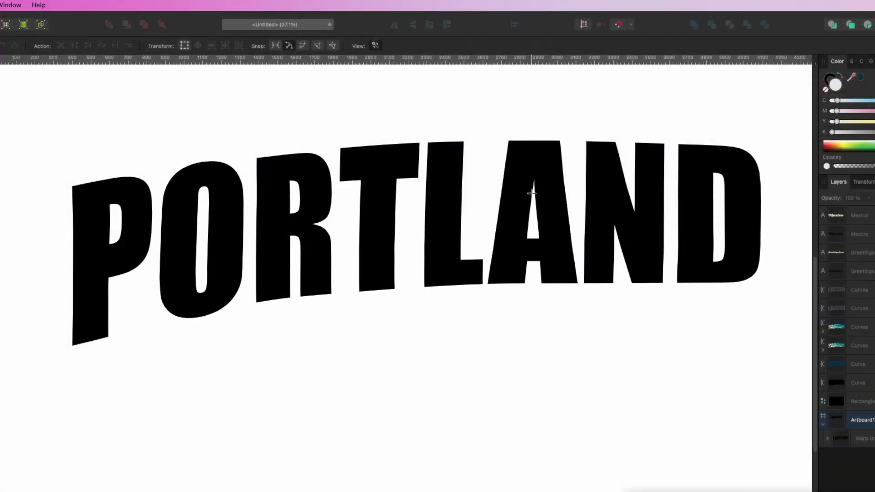
Reselect the PORTLAND warp mesh and refine its interior nodes at the R and the lower inner node on the left edge
click(543, 185)
click(301, 204)
click(302, 252)
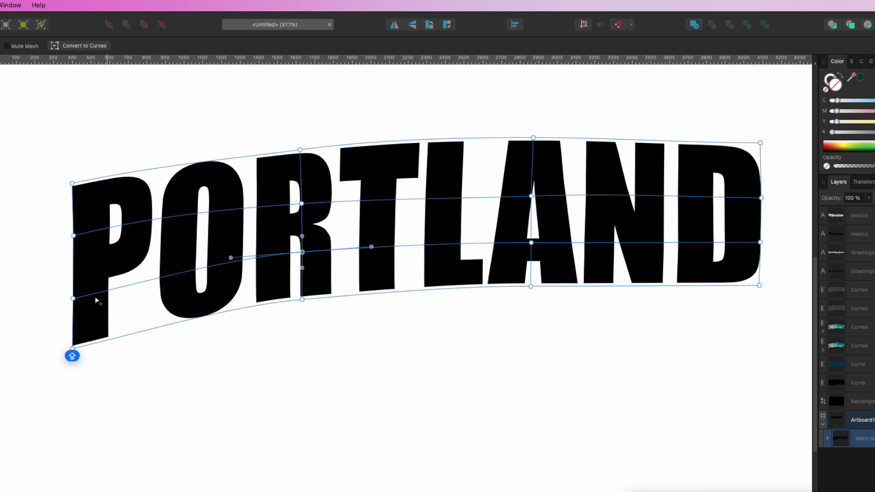
click(74, 298)
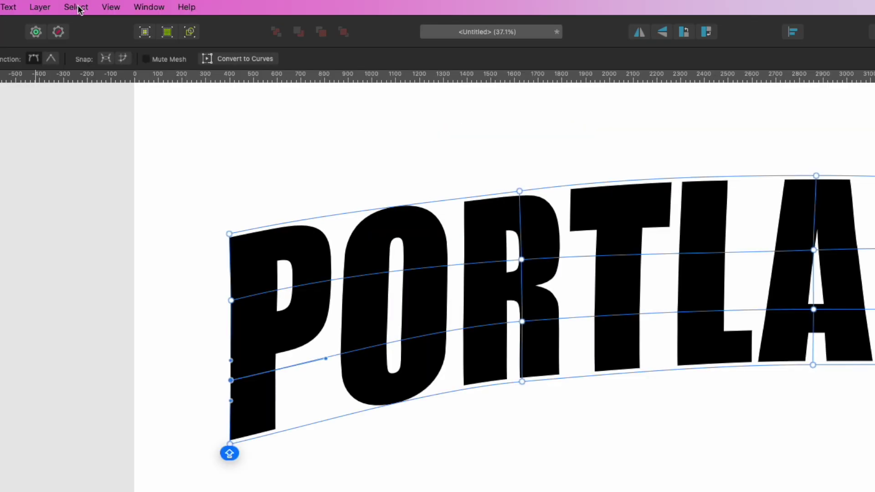
click(36, 7)
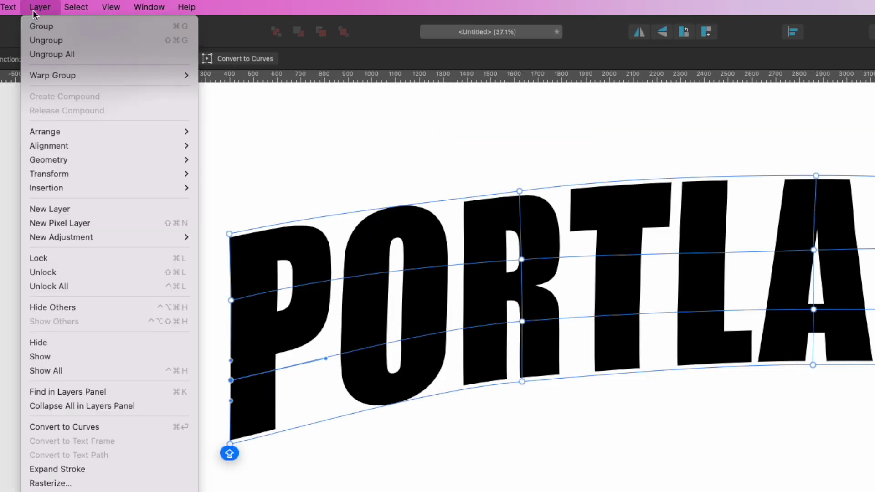
mouse_move(38, 72)
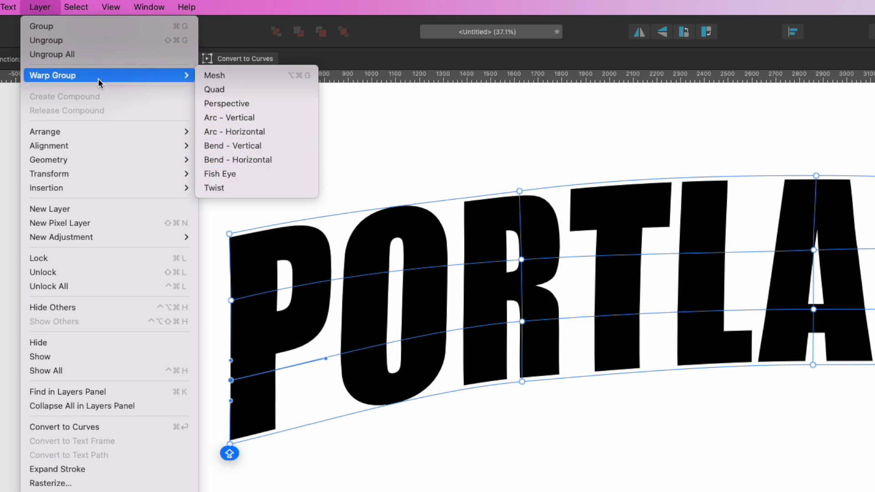
click(362, 89)
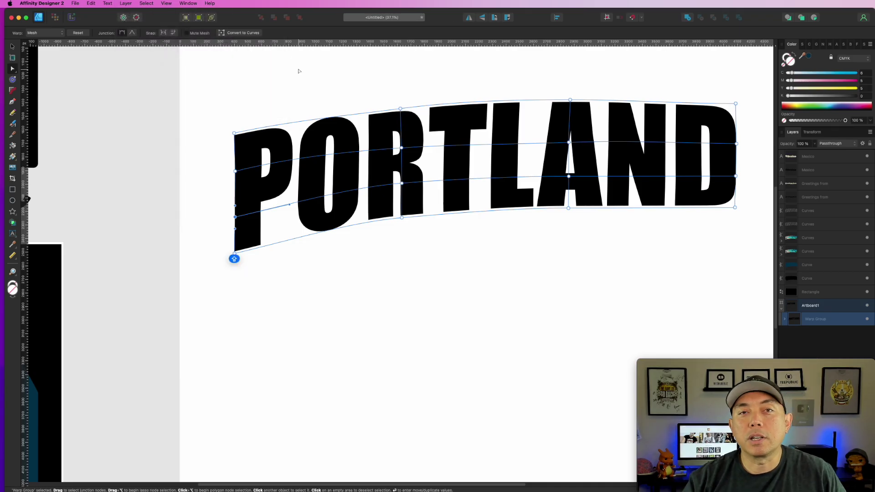
Convert the warped PORTLAND lettering to curves and keep the resulting group selected
click(424, 241)
scroll(455, 260, down, 5)
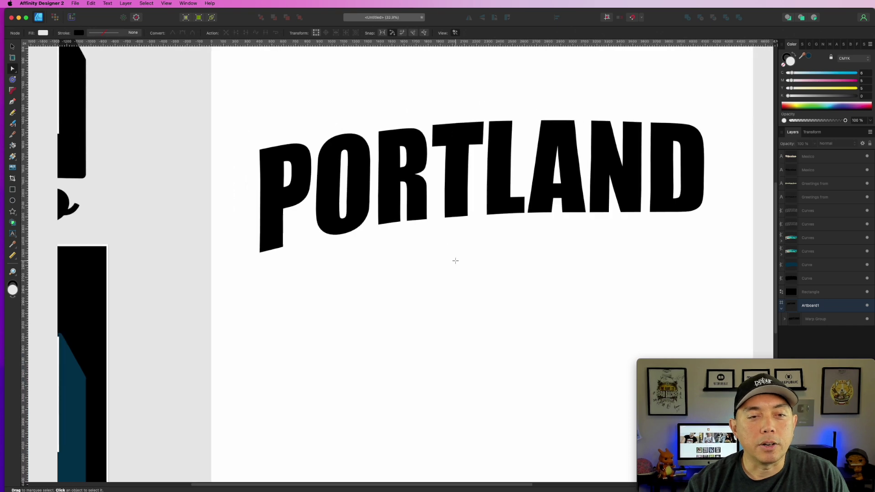
scroll(456, 260, down, 2)
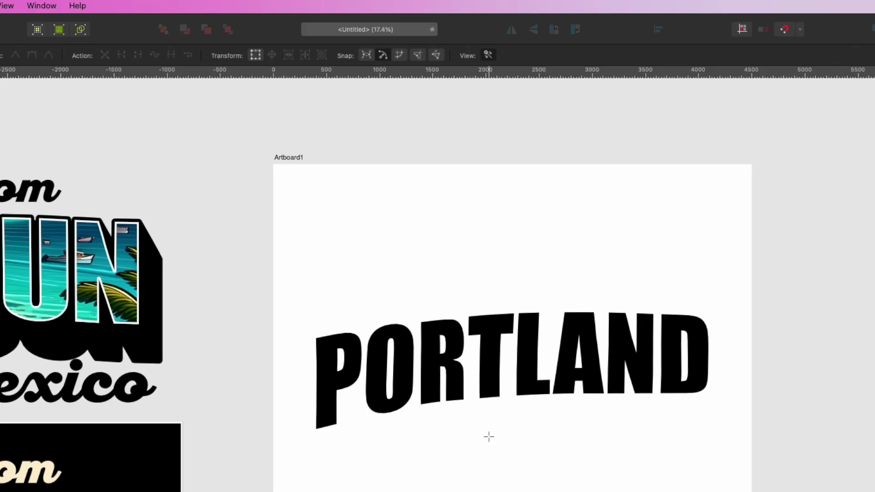
key(v)
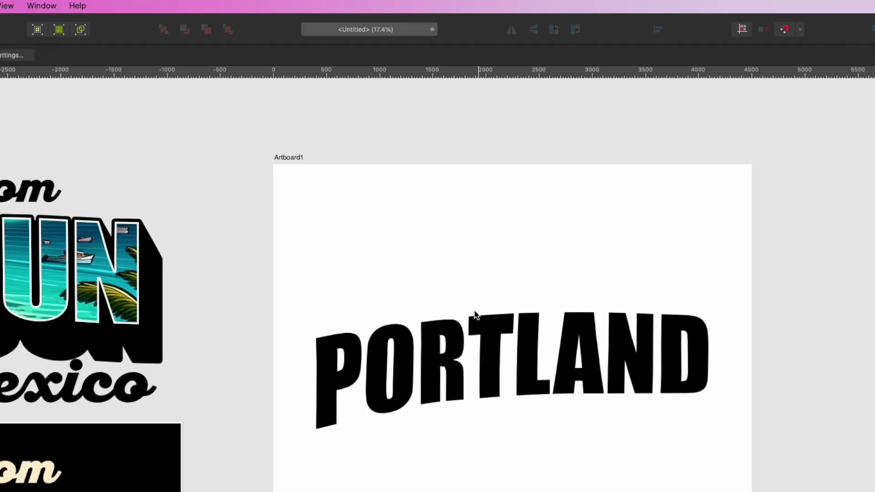
click(493, 340)
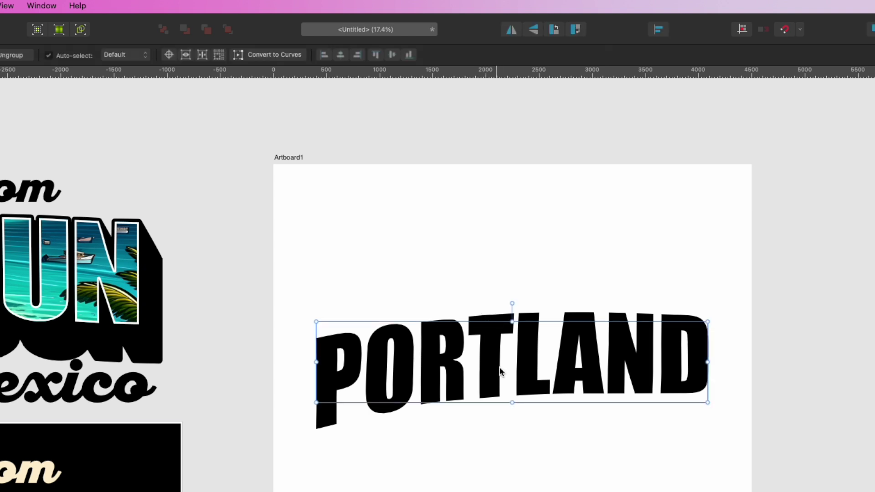
click(266, 54)
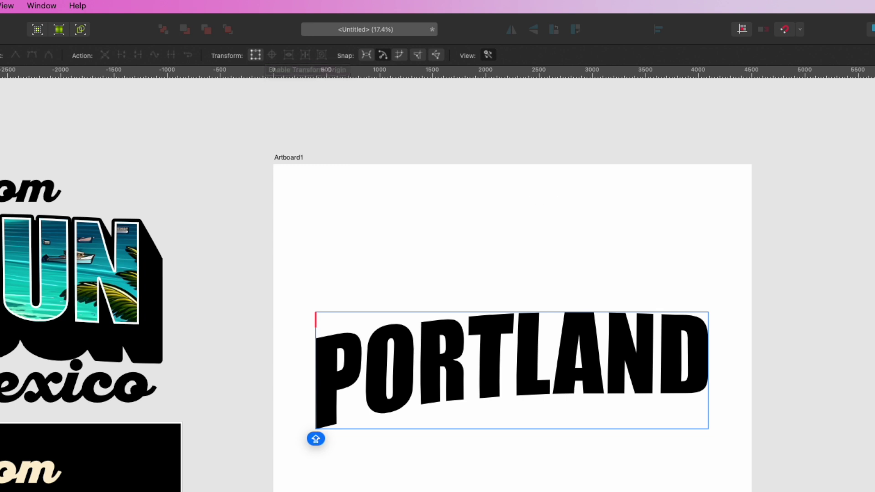
key(v)
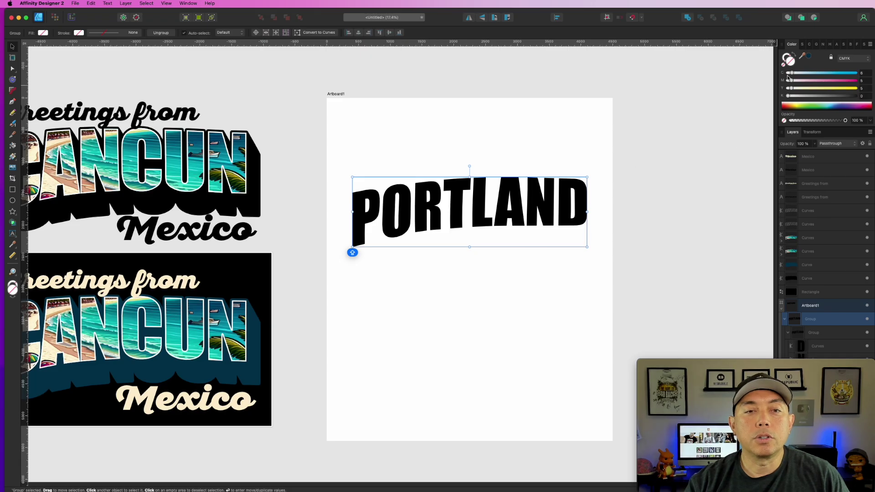
Fill the PORTLAND lettering light blue with C 46, M 23, Y 5, K 0, and bring Artboard1 to the top of the layer stack
mouse_move(792, 74)
mouse_down()
mouse_move(819, 73)
mouse_move(805, 80)
mouse_up()
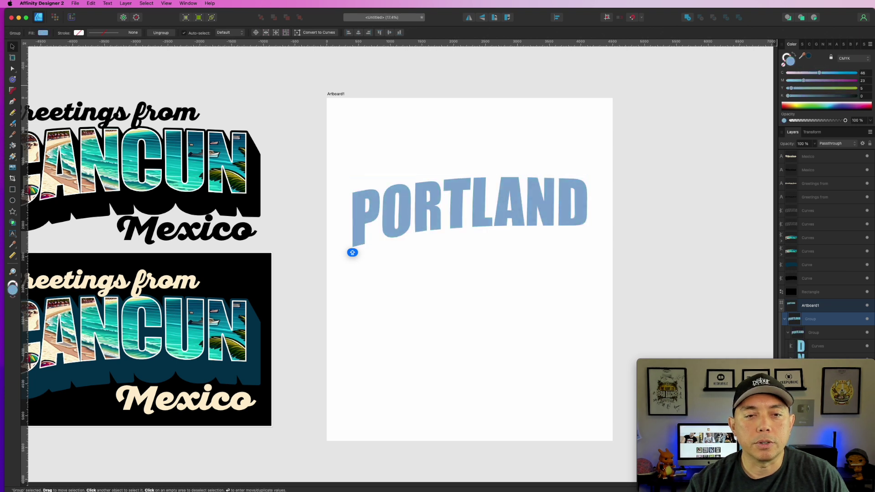
click(743, 100)
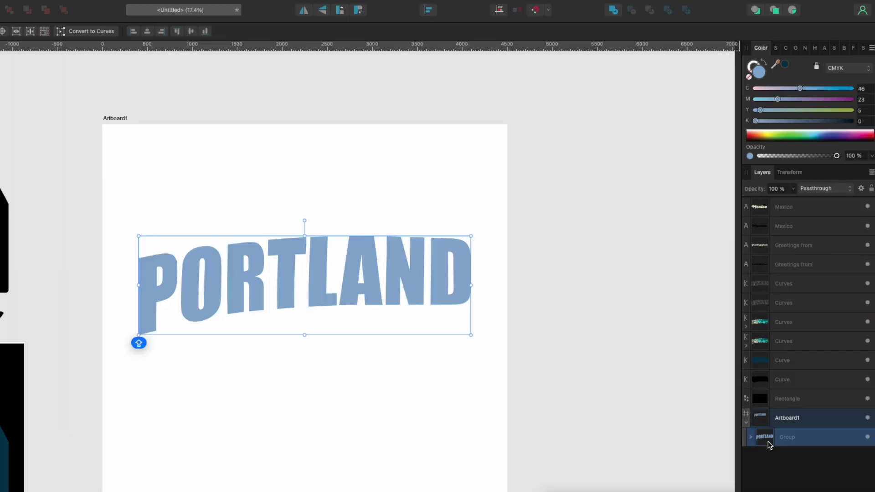
drag(788, 424, 792, 204)
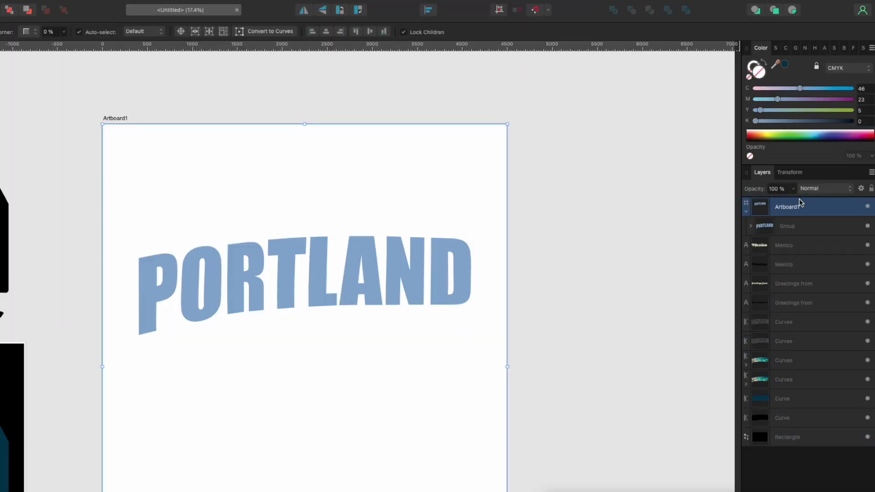
Ungroup the outer PORTLAND group so the eight letter curves sit in a single group
click(789, 226)
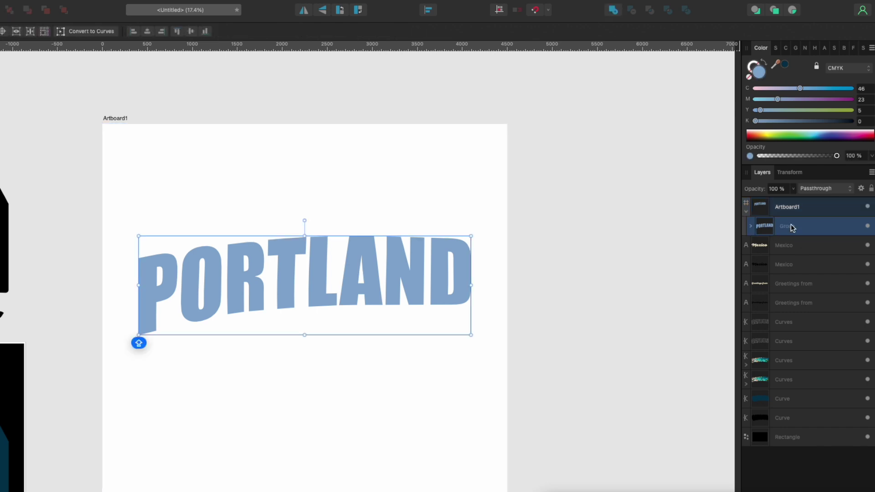
click(750, 226)
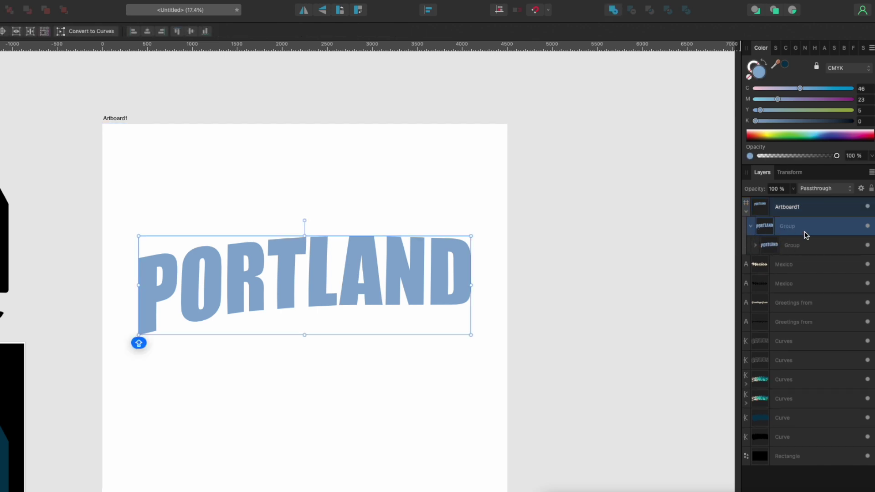
right_click(794, 230)
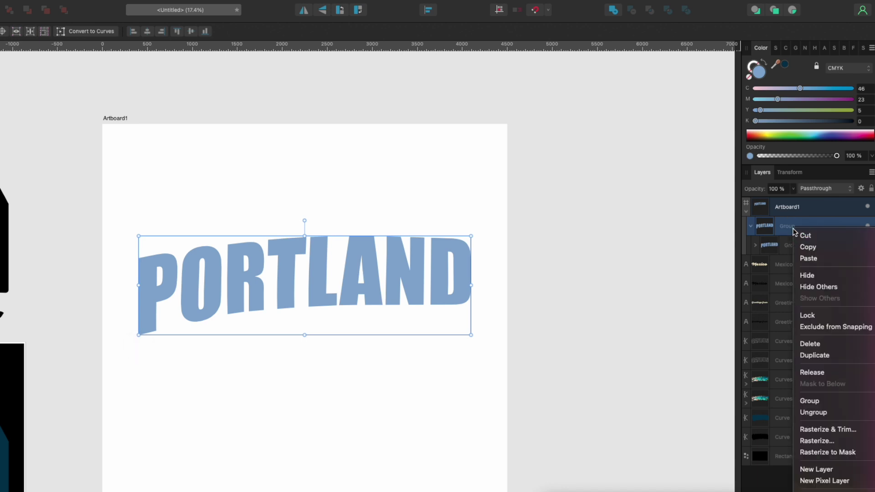
click(813, 412)
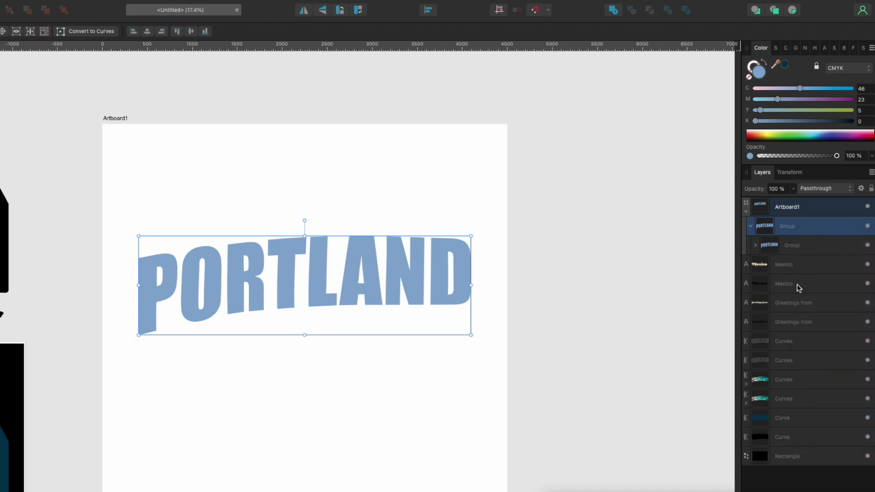
click(751, 227)
click(750, 228)
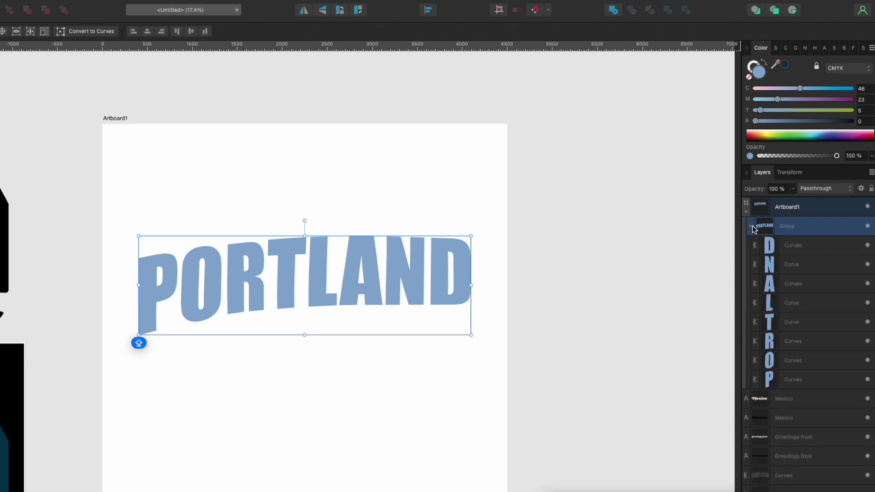
click(750, 226)
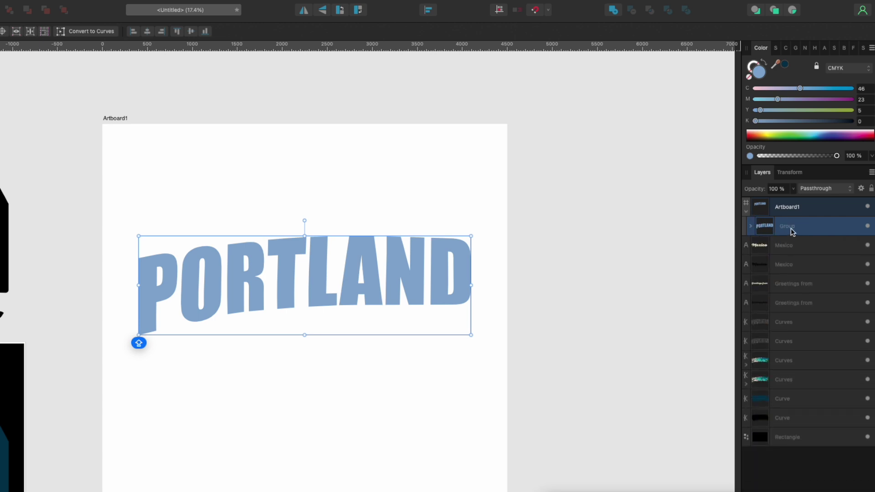
Duplicate the PORTLAND group beneath the original and expand the copy outward with the Contour tool into a thick outline
drag(790, 228, 794, 246)
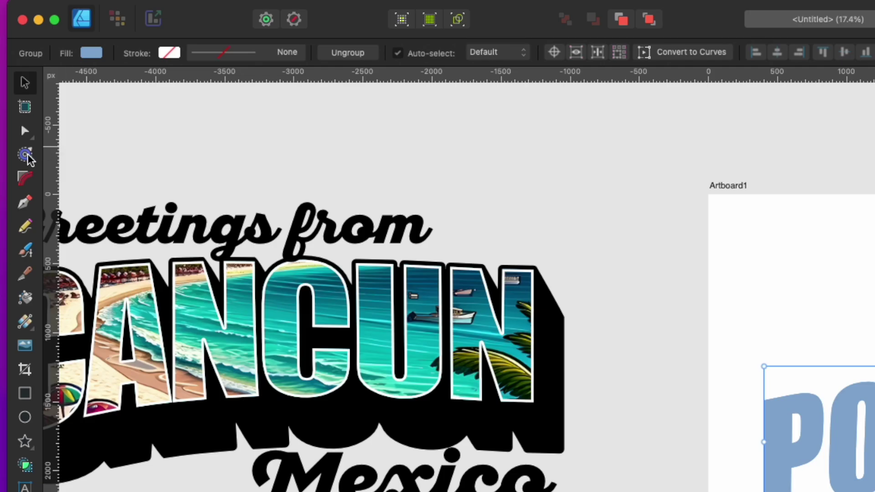
click(26, 156)
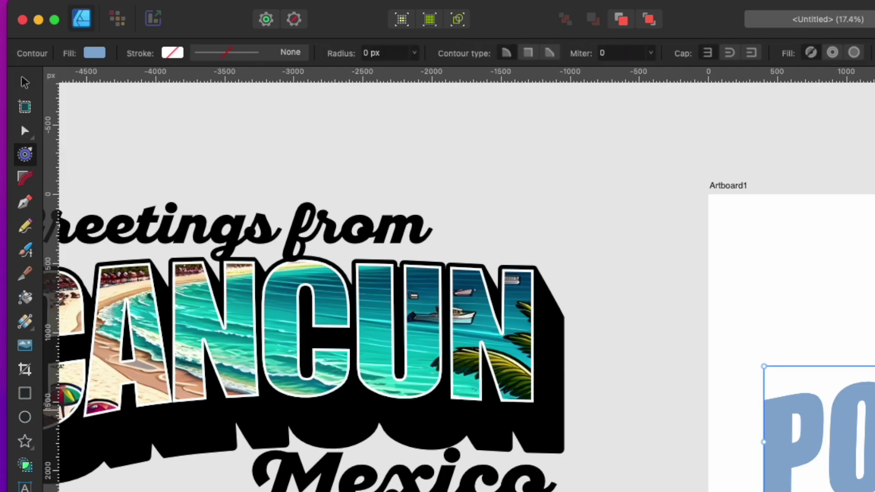
click(874, 379)
drag(433, 268, 438, 262)
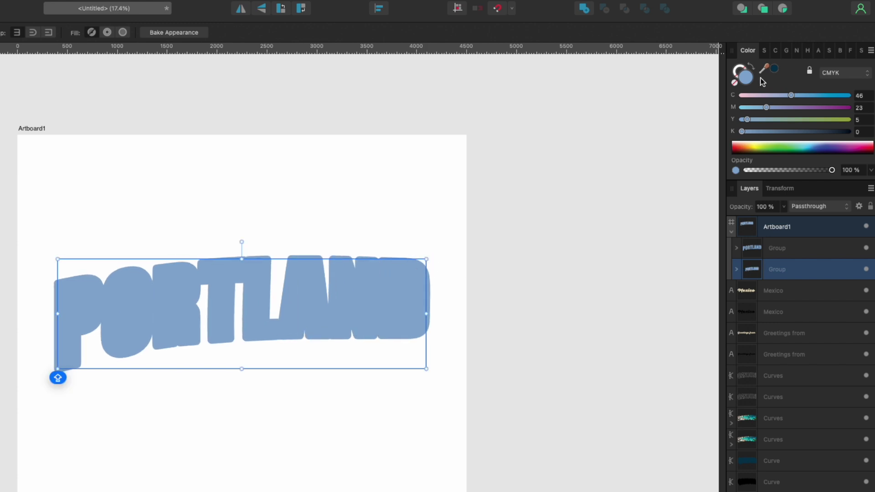
Fill the contoured copy with black by setting C, M, Y and K to 100
click(772, 70)
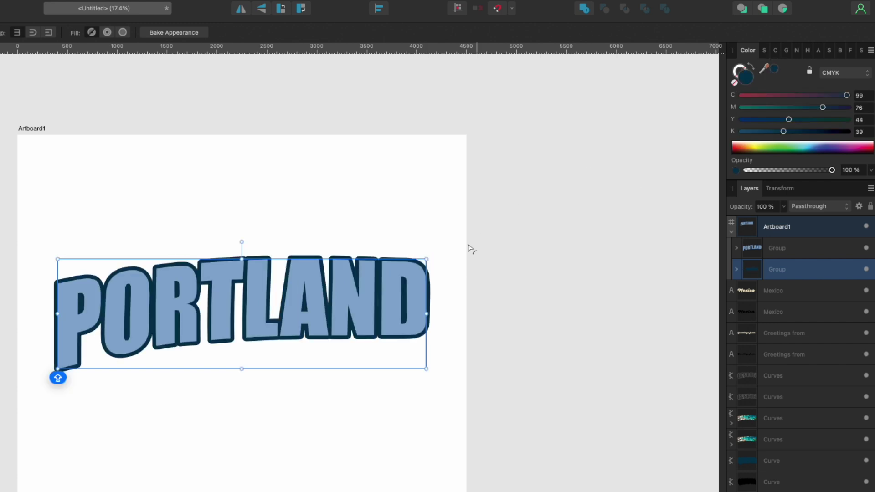
drag(783, 132, 848, 132)
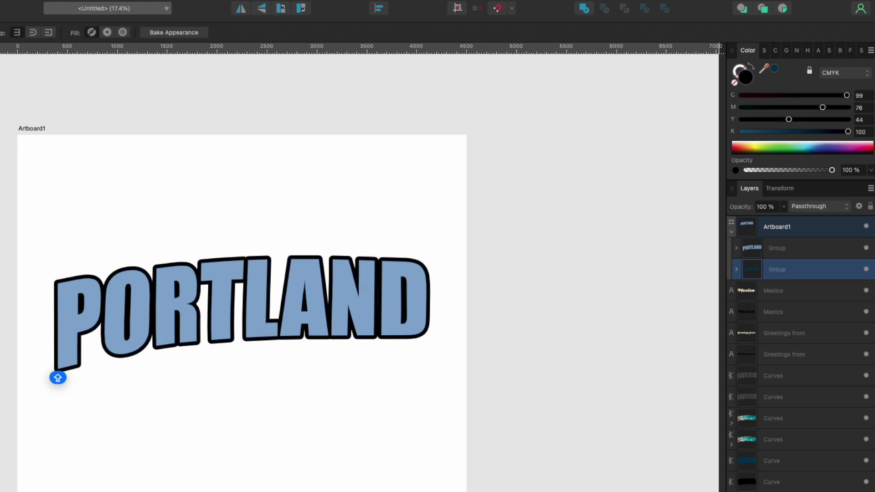
drag(786, 121, 848, 95)
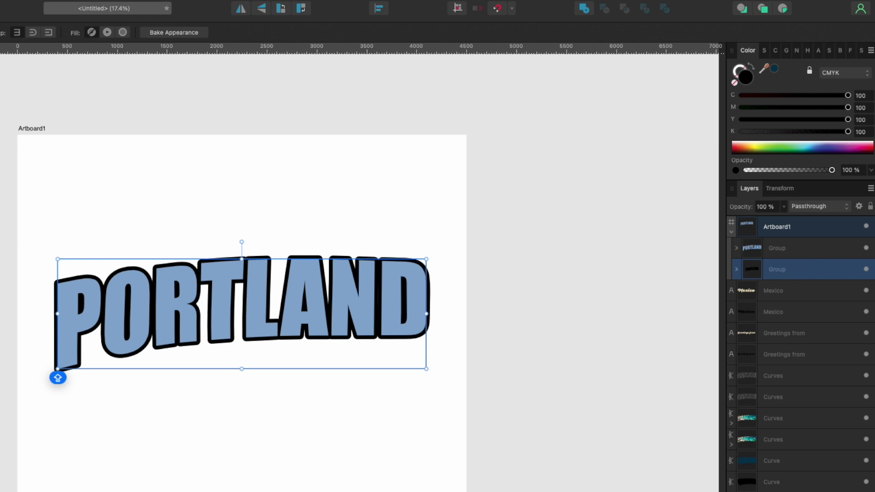
Copy the black contour group and offset the copy slightly down and to the right of the lettering
key(v)
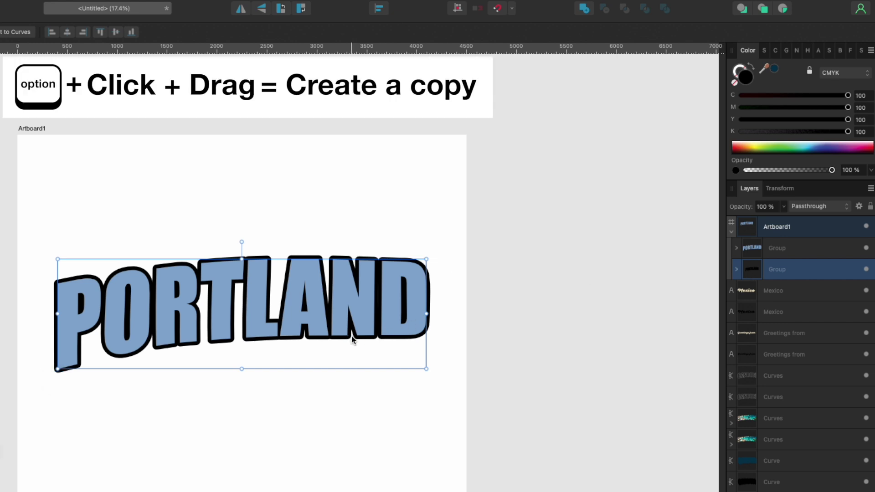
drag(351, 338, 355, 343)
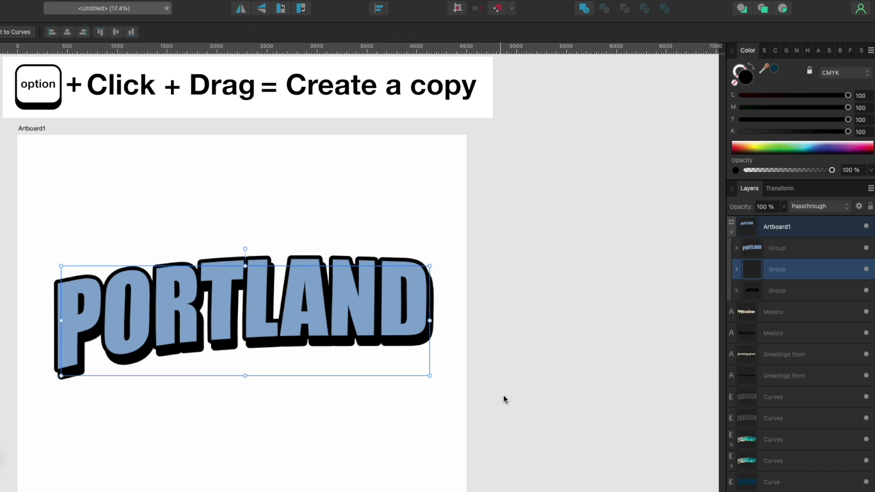
scroll(510, 379, up, 1)
scroll(509, 379, up, 3)
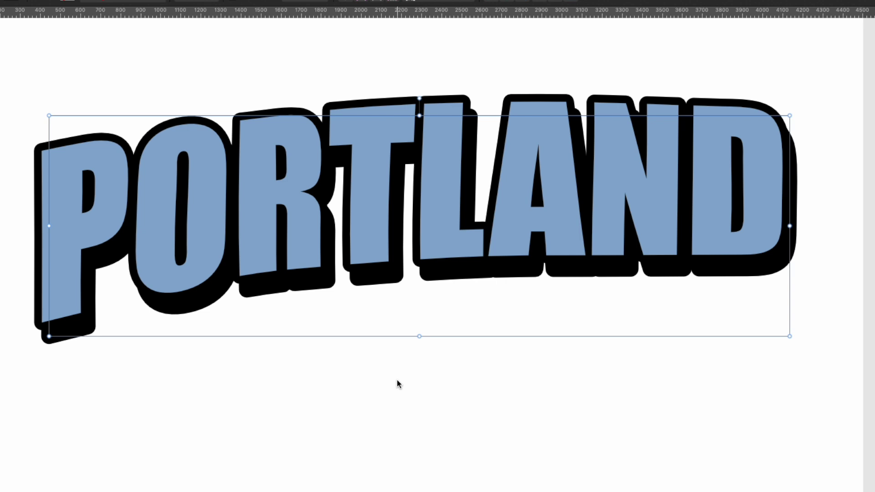
Duplicate the offset black group four more times, shifting each copy by the same diagonal step to build a block shadow
key(super+j)
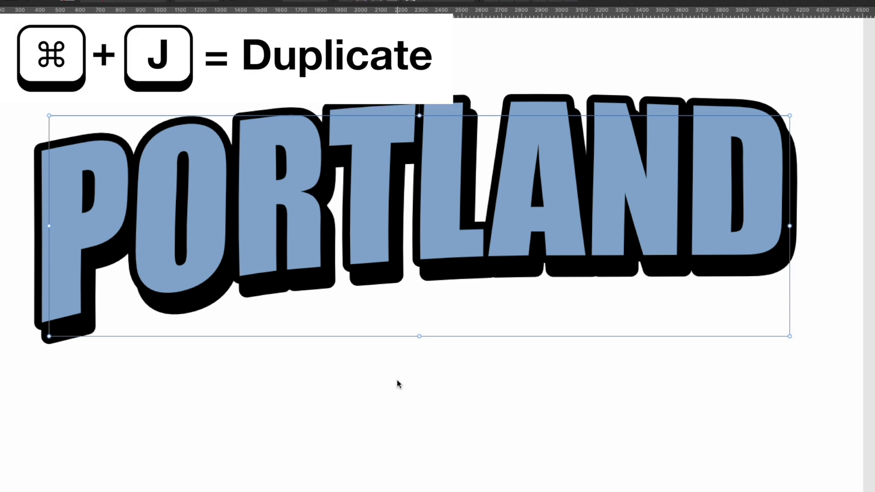
key(shift+Right)
key(shift+Down)
key(shift+Down)
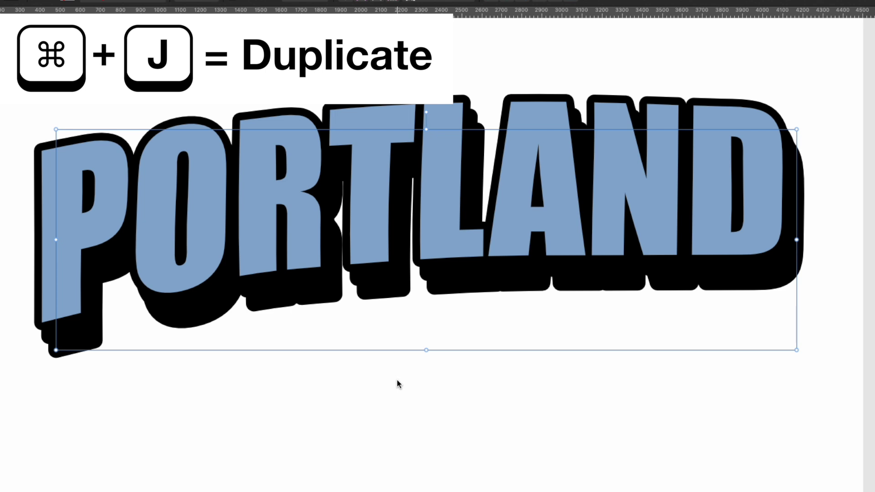
key(super+j)
key(super+j)
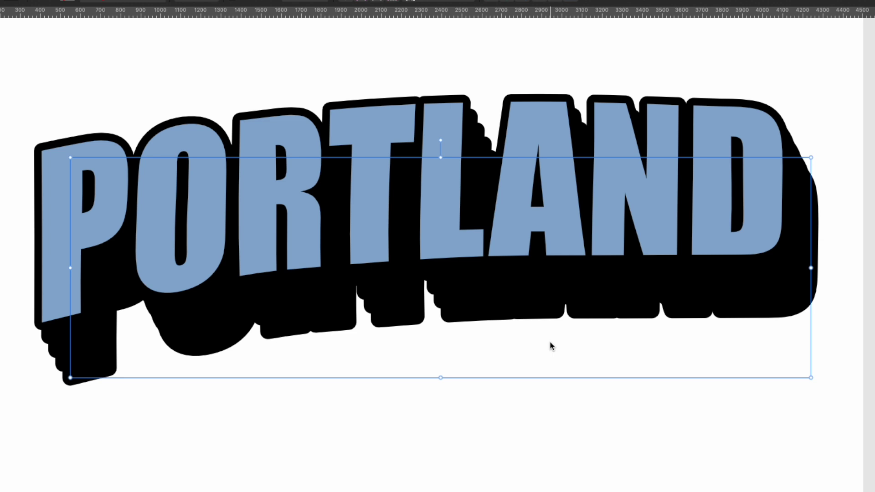
key(Right)
key(Down)
key(Down)
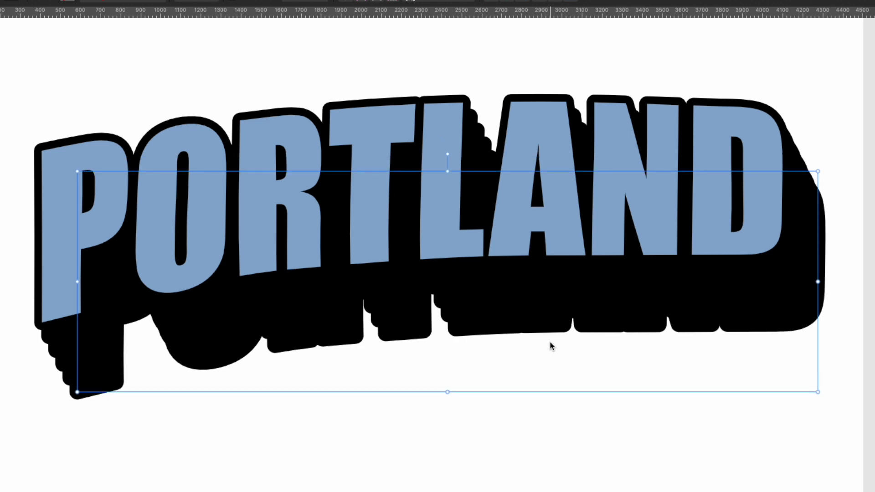
Select all six black PORTLAND outline and shadow groups beneath the blue lettering and merge them into a single curve
click(319, 415)
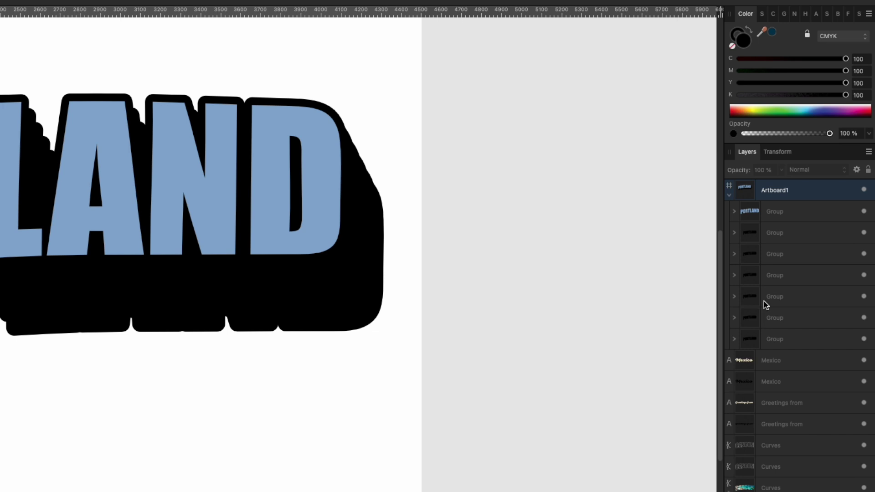
click(788, 234)
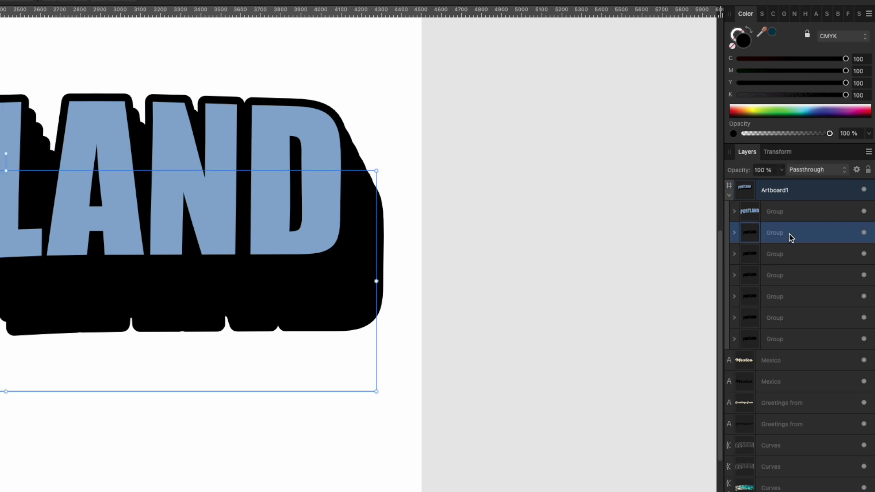
shift+click(779, 342)
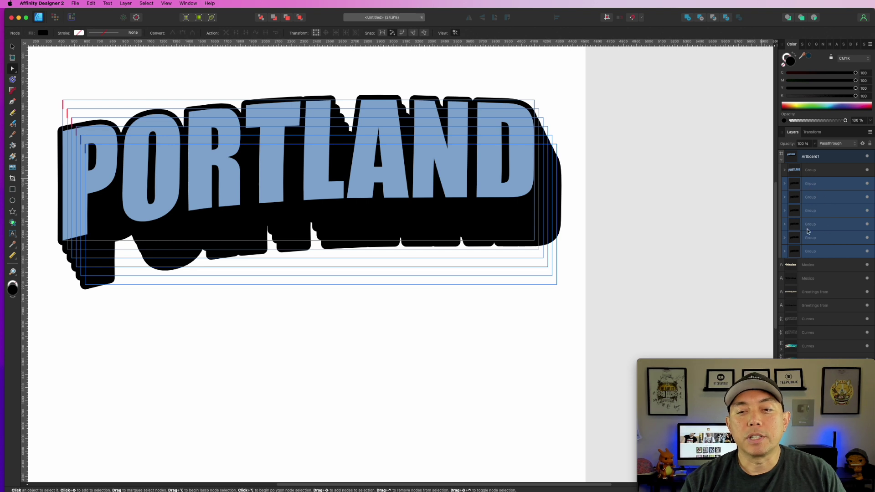
click(816, 184)
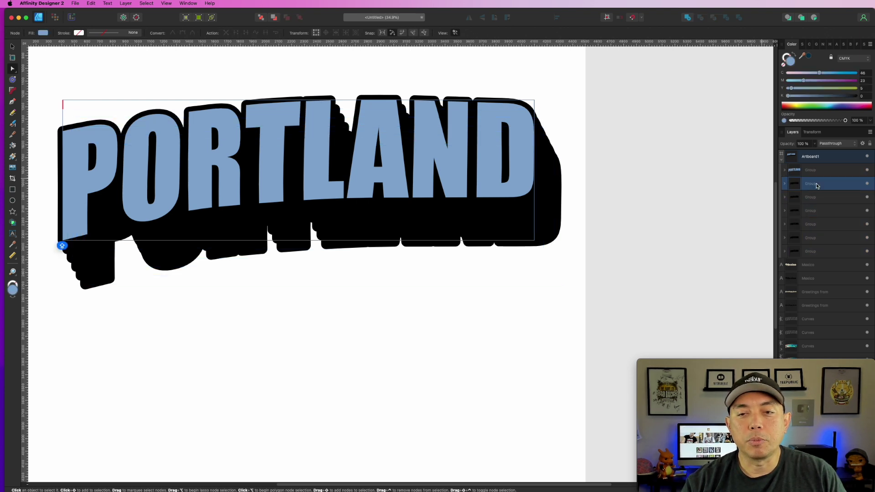
key(super+z)
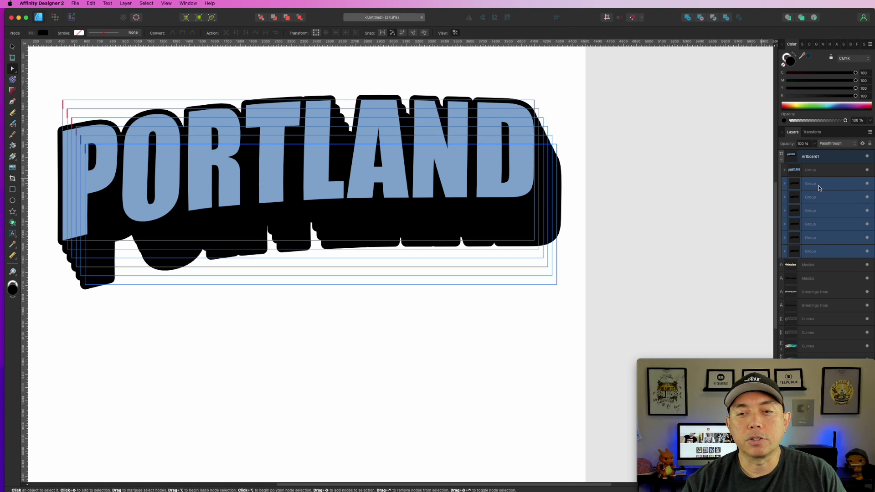
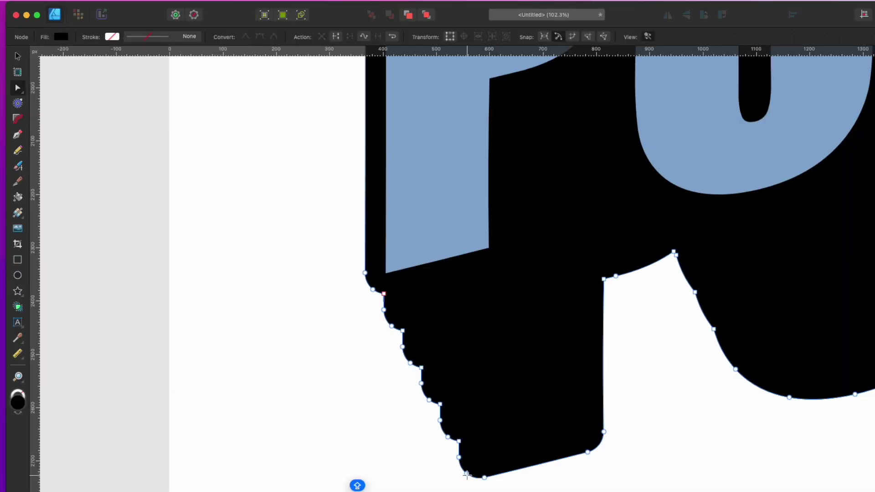
Straighten the merged shadow's lower left edges under the P and the O by deleting the nodes along their stair steps
drag(467, 460, 346, 283)
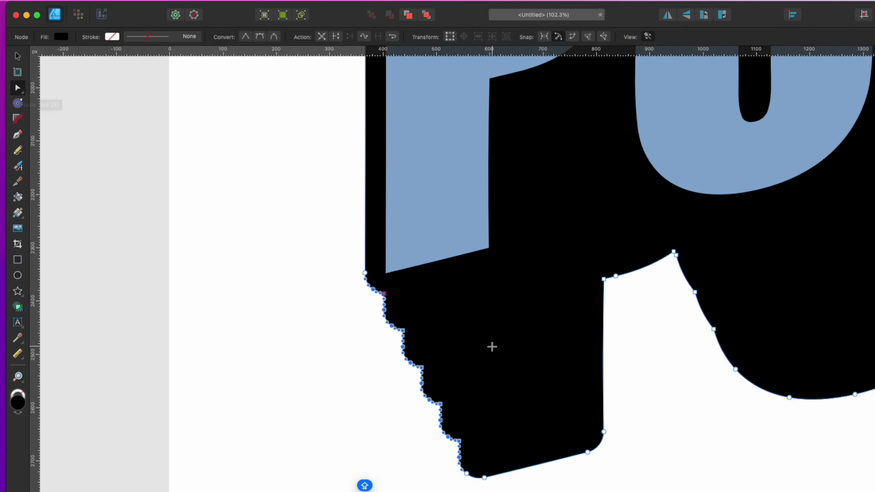
key(Delete)
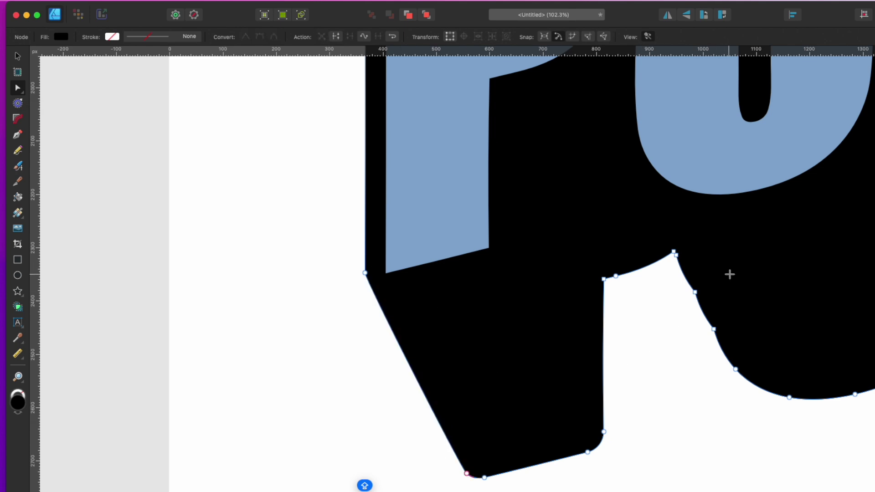
drag(776, 275, 662, 379)
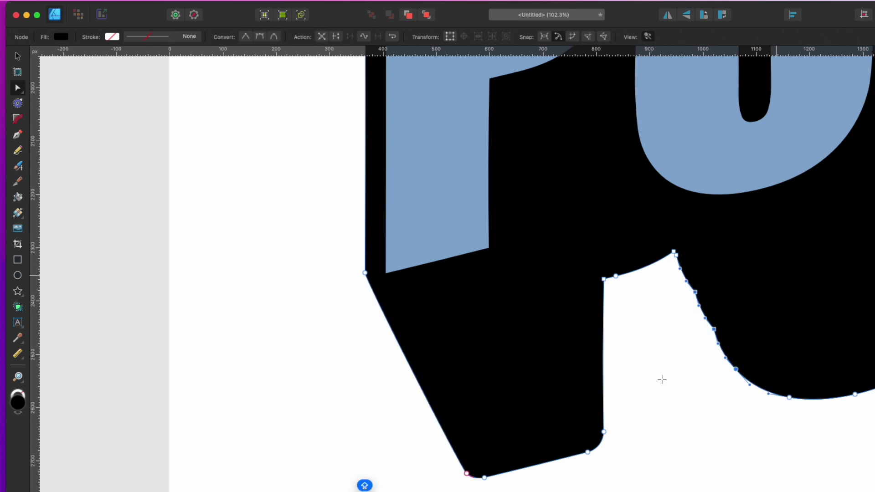
key(Delete)
key(super+d)
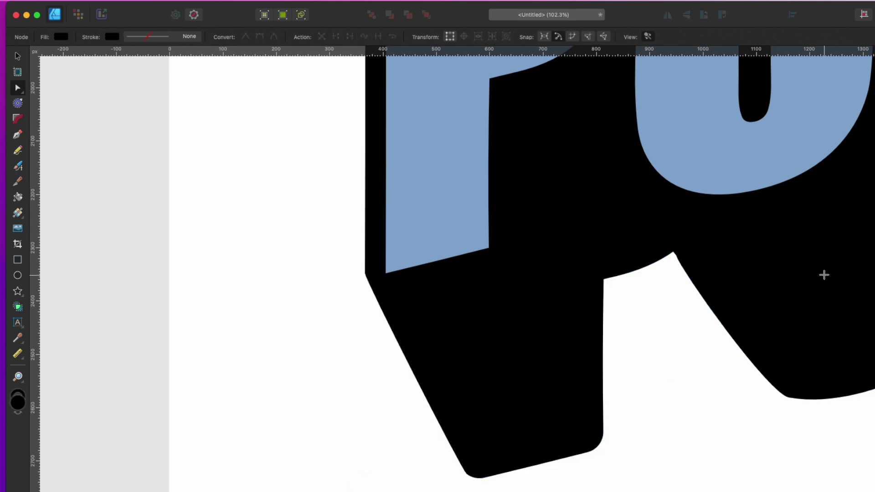
Delete the stair-step nodes of the shadow between the L and the A to leave one straight diagonal edge
scroll(822, 275, up, 10)
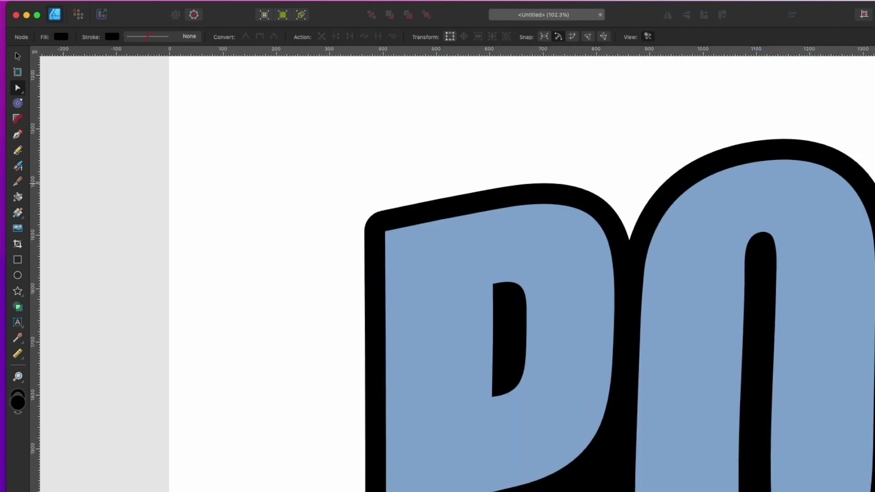
scroll(638, 190, right, 15)
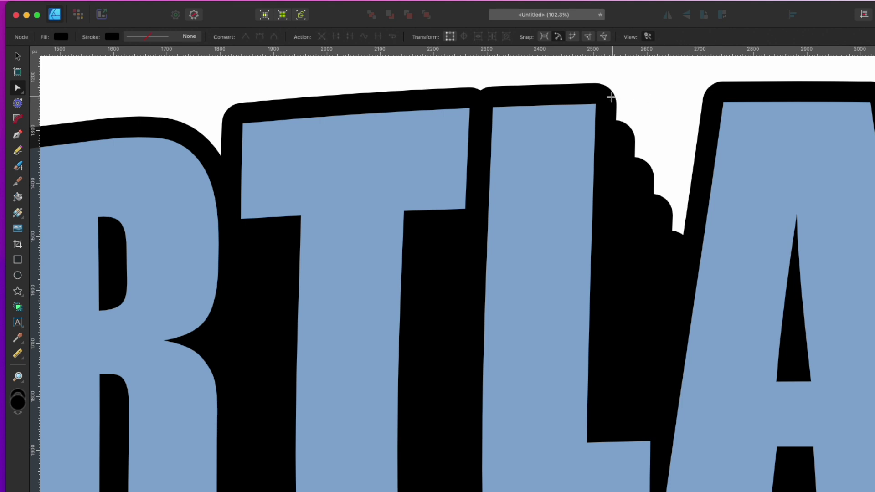
drag(607, 94, 683, 200)
click(633, 146)
drag(605, 99, 677, 221)
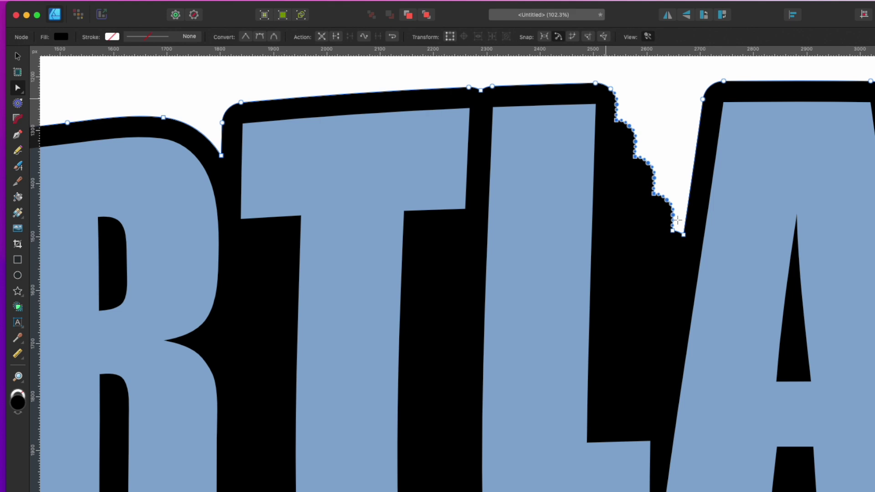
key(Delete)
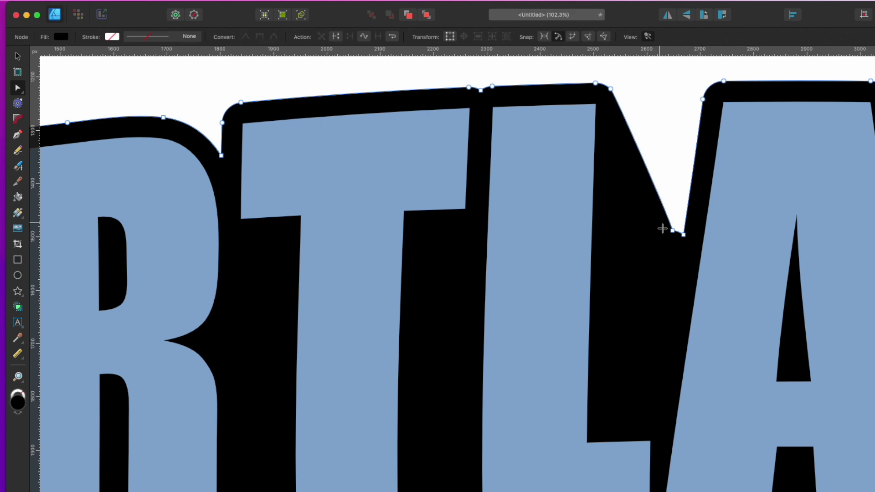
key(Delete)
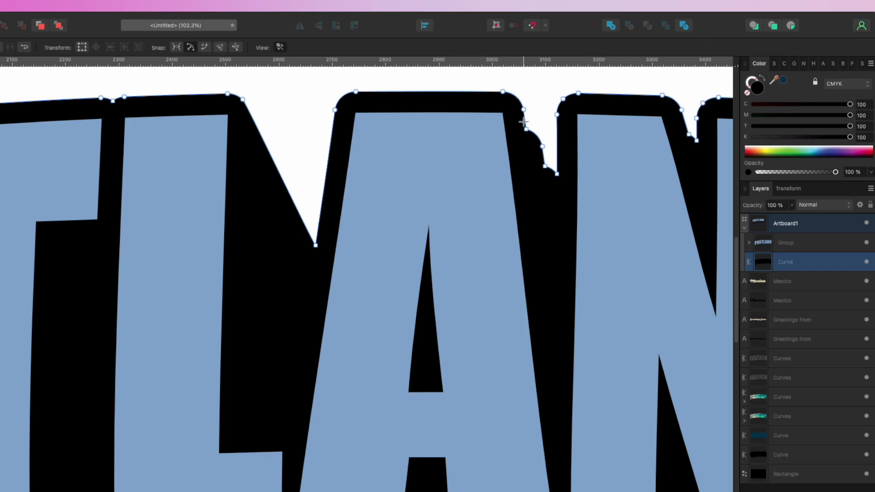
Remove the stepped shadow nodes beside the upper right of the A and along the outer curve of the D
drag(521, 125, 550, 173)
key(Delete)
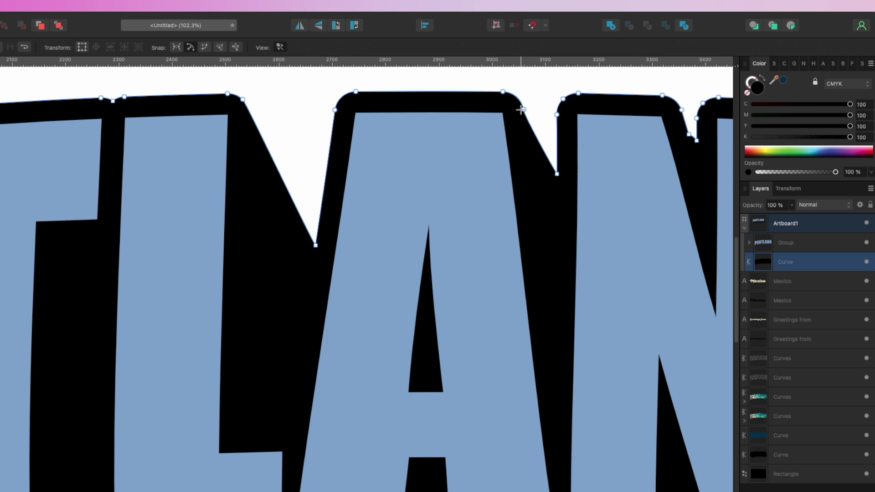
key(Delete)
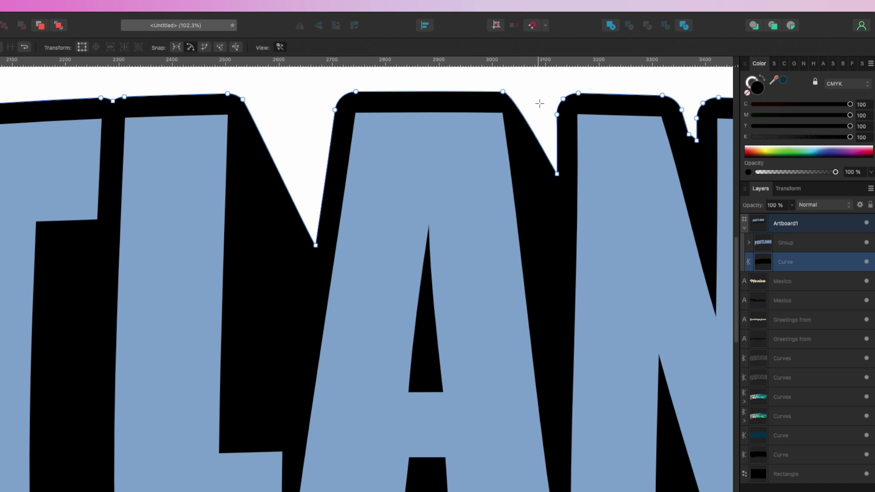
scroll(644, 152, right, 15)
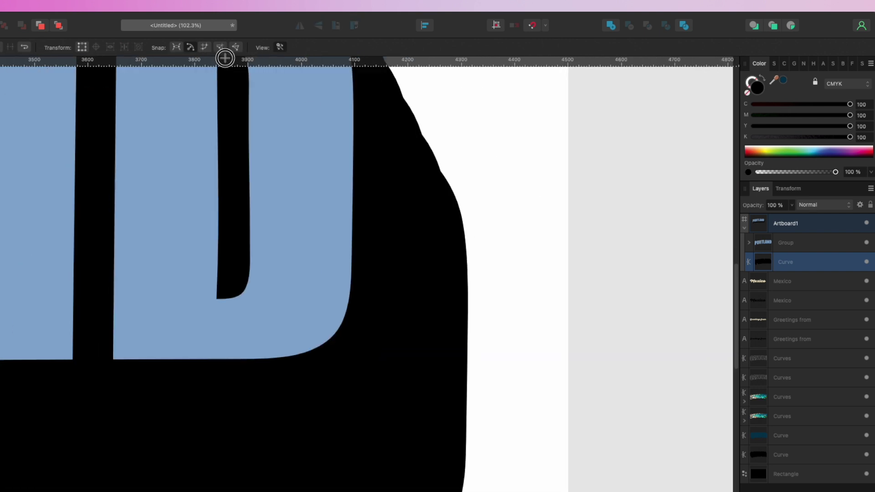
scroll(382, 117, up, 5)
scroll(382, 117, right, 5)
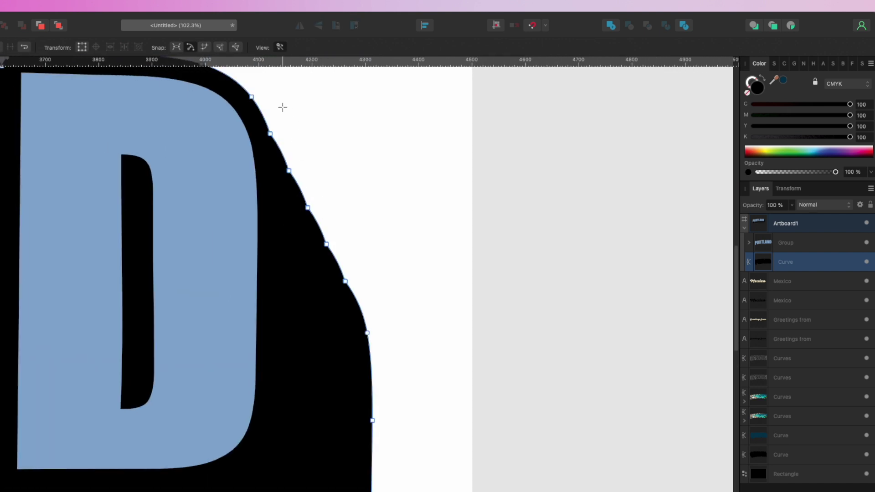
drag(257, 117, 383, 304)
key(Delete)
Delete the stepped nodes on the left edge of the shadow beneath the L to make it a straight diagonal
scroll(342, 447, down, 6)
scroll(444, 319, left, 15)
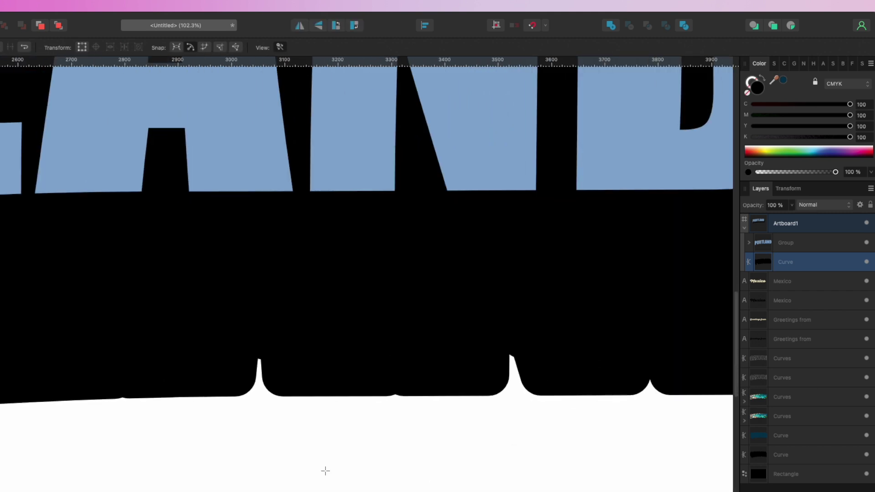
scroll(464, 465, left, 10)
scroll(465, 464, up, 1)
drag(326, 307, 280, 431)
key(Delete)
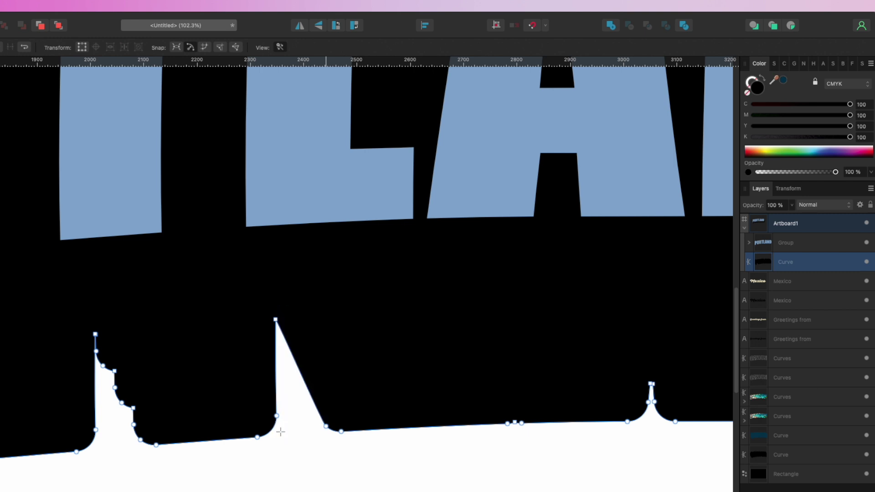
Smooth the notch in the shadow beneath the T by deleting its stair-step nodes
drag(137, 346, 100, 470)
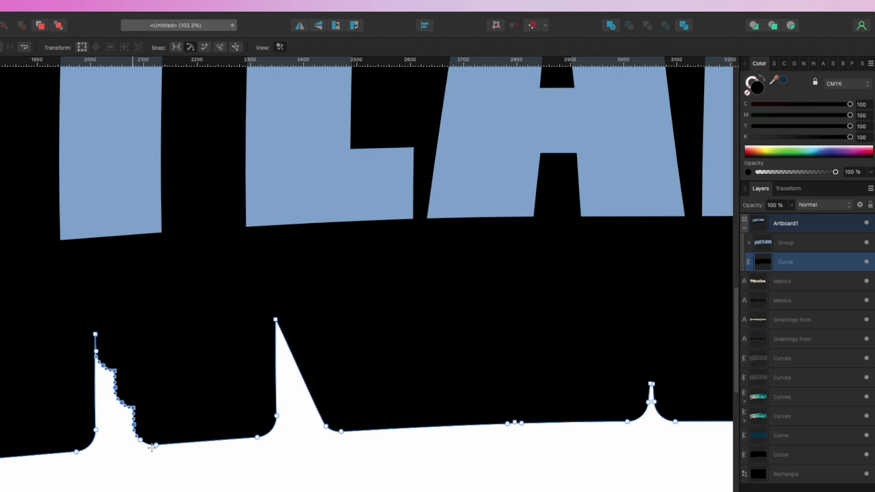
drag(142, 348, 88, 477)
key(Delete)
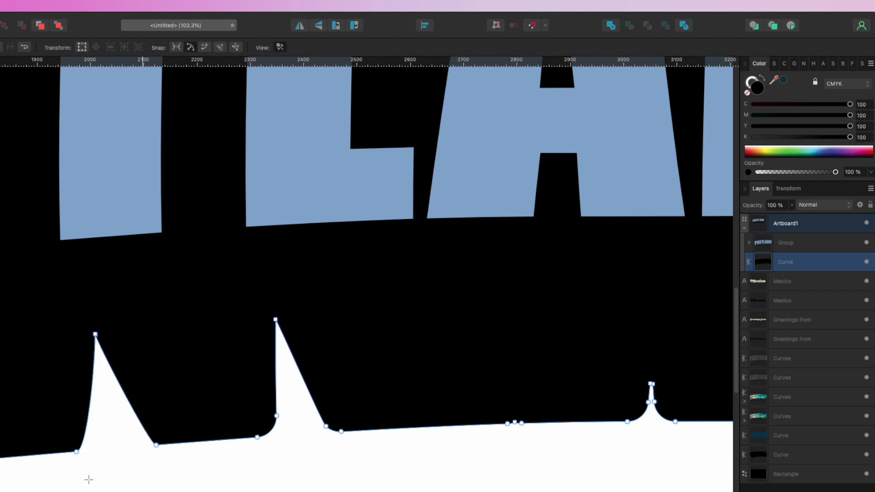
click(87, 486)
Clean up the shadow notch between the O and the R by removing its stepped corner nodes
scroll(58, 461, left, 10)
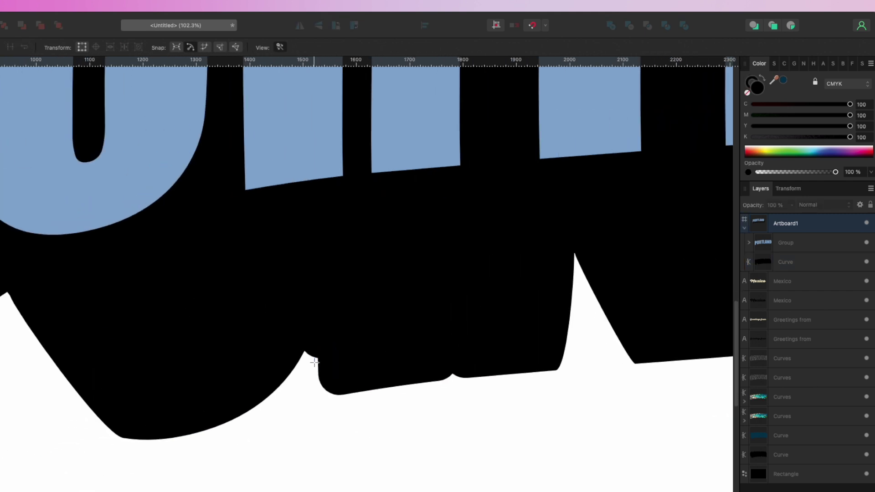
click(318, 358)
drag(325, 360, 312, 383)
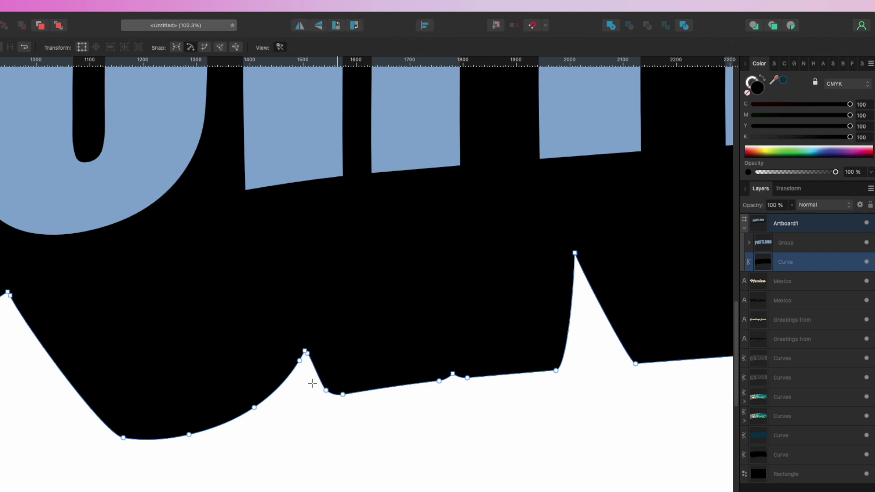
click(304, 353)
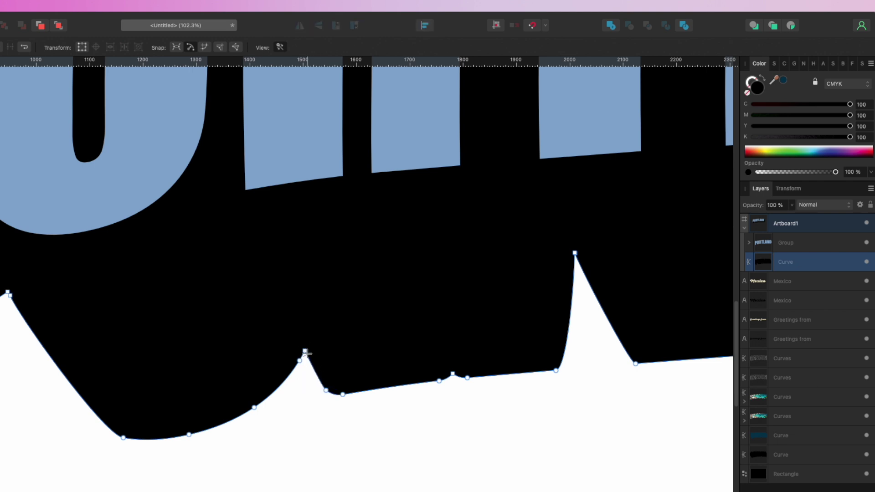
Examine the cleaned-up shadow outline around the whole PORTLAND lettering, with the curve deselected
scroll(308, 354, down, 5)
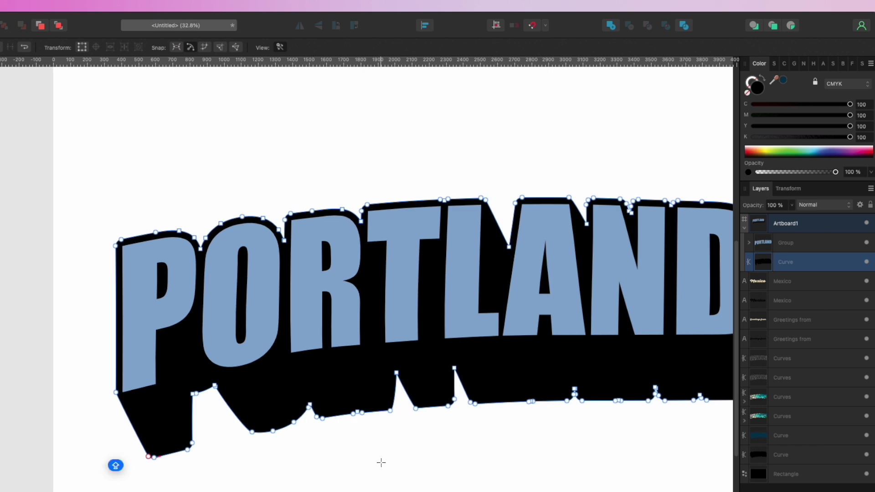
scroll(257, 454, up, 2)
scroll(257, 454, right, 5)
scroll(258, 454, up, 2)
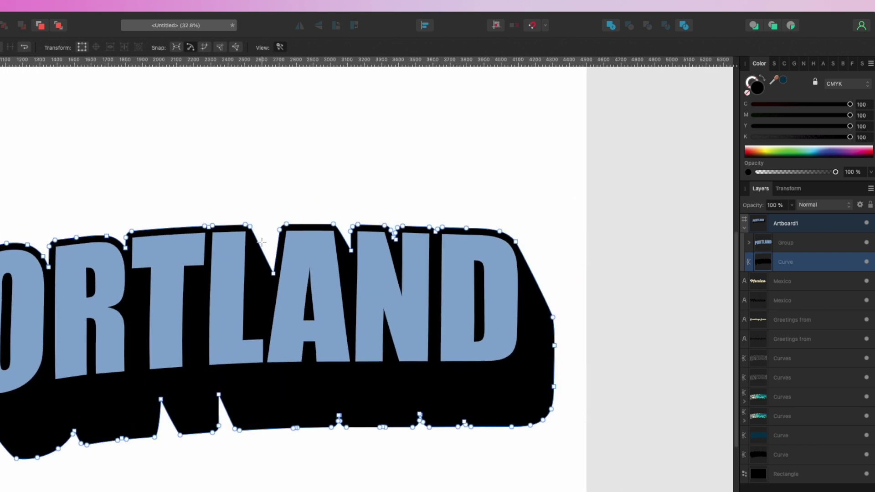
scroll(270, 468, down, 2)
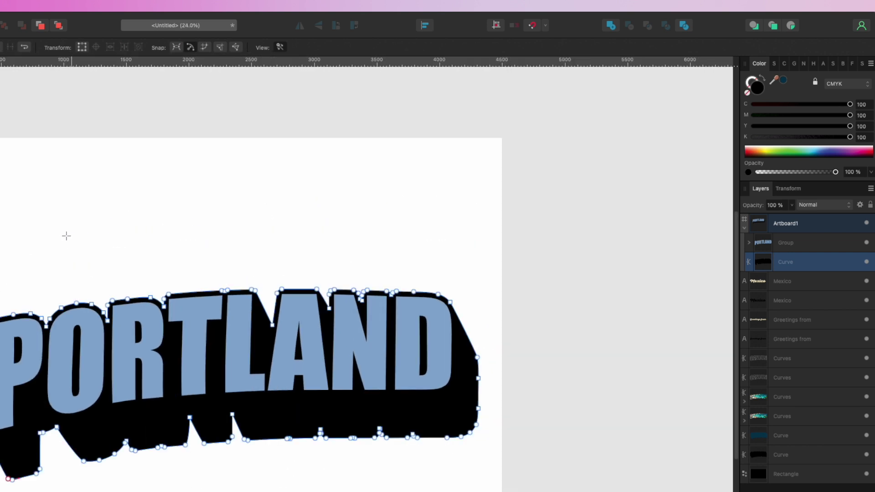
key(v)
key(super+d)
drag(17, 190, 363, 181)
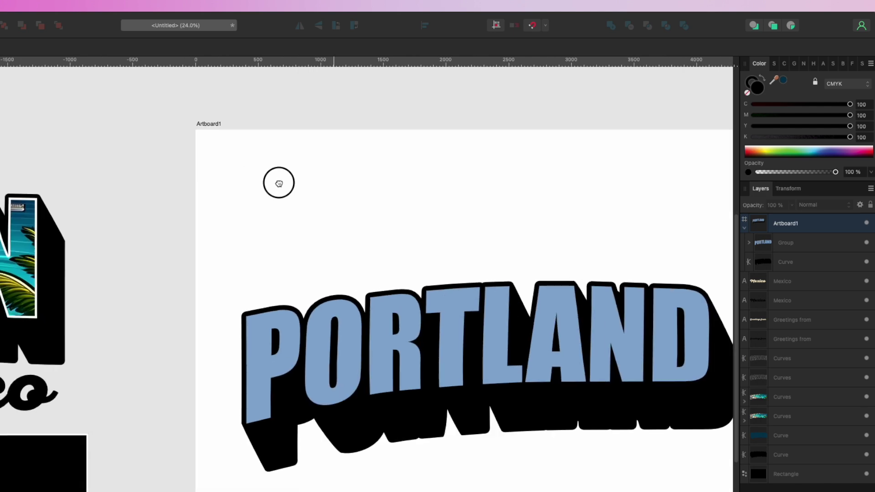
drag(515, 128, 540, 108)
drag(601, 188, 379, 150)
Switch to Finder and place the DALL-E Portland city illustration on the artboard above the lettering group
click(400, 207)
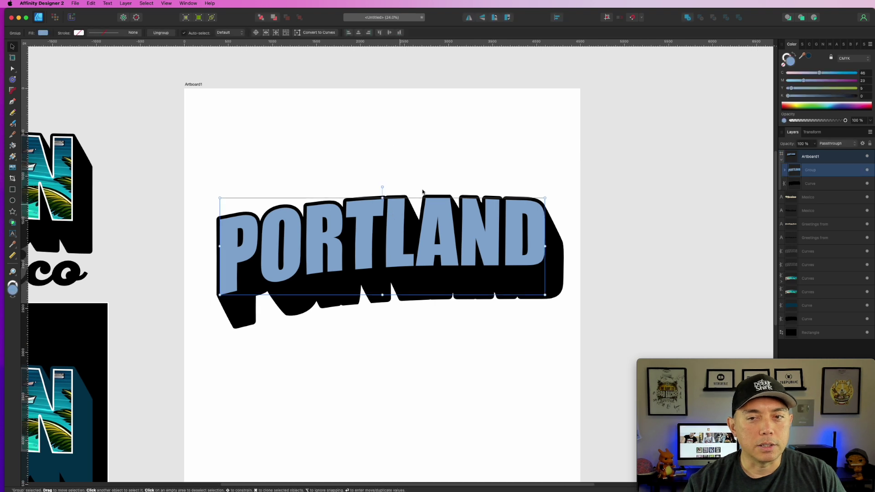
key(super+Tab)
drag(752, 181, 432, 233)
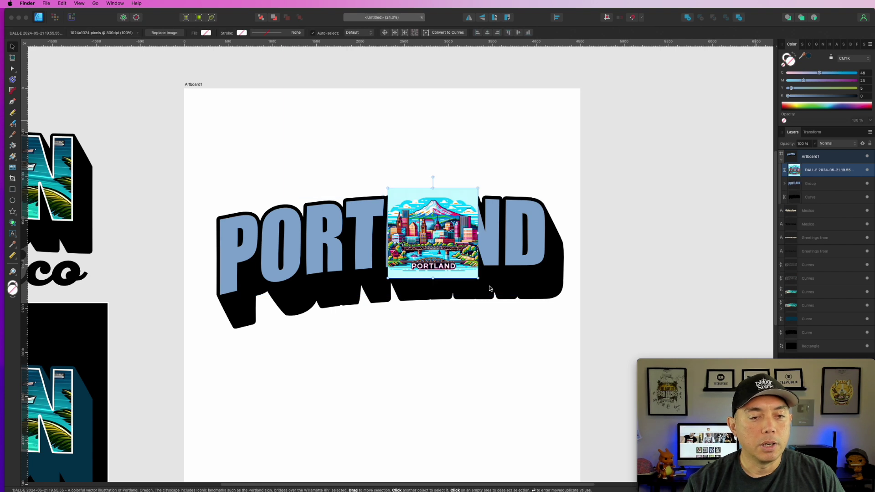
Enlarge the Portland illustration and position it so that it covers the lettering
click(478, 278)
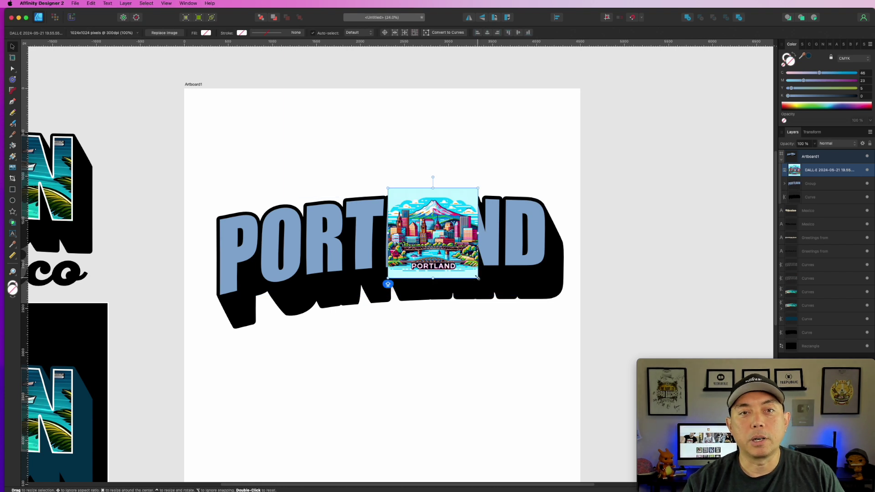
drag(478, 277, 596, 396)
drag(517, 309, 349, 242)
drag(426, 330, 615, 400)
drag(423, 280, 425, 227)
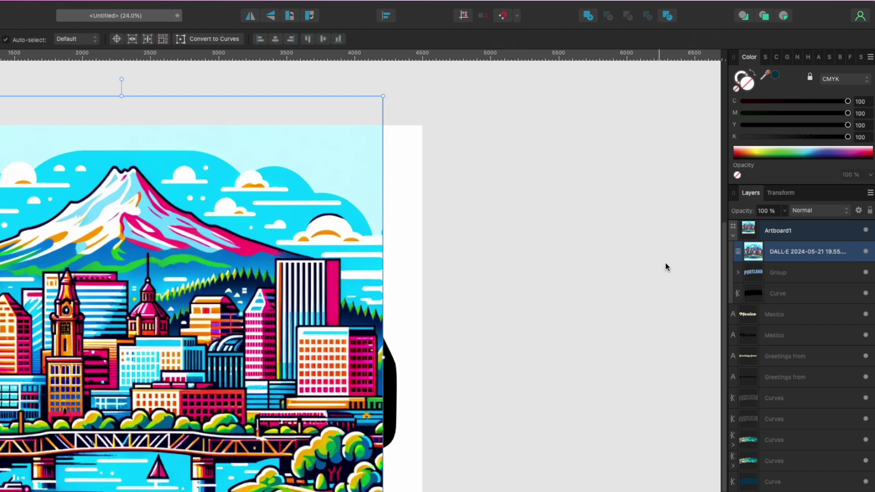
Move the illustration aside to the artboard's right edge and ungroup the PORTLAND lettering into separate letter curves
click(738, 273)
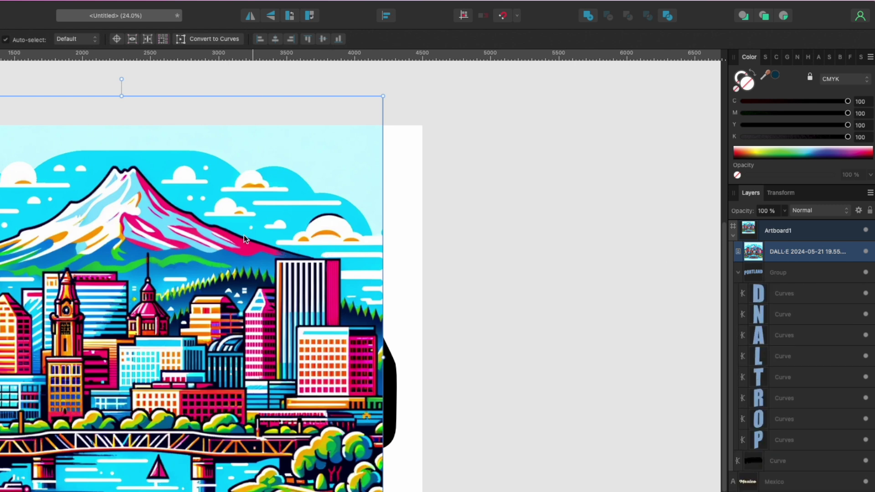
drag(243, 236, 764, 191)
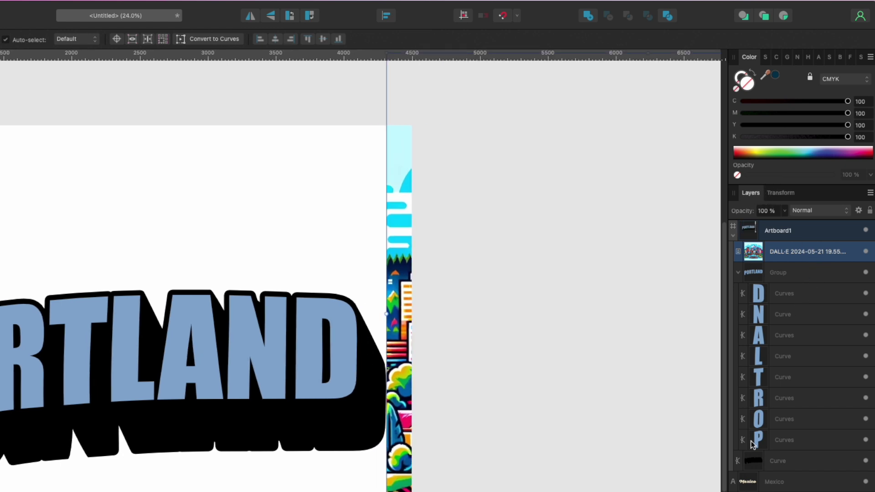
click(780, 272)
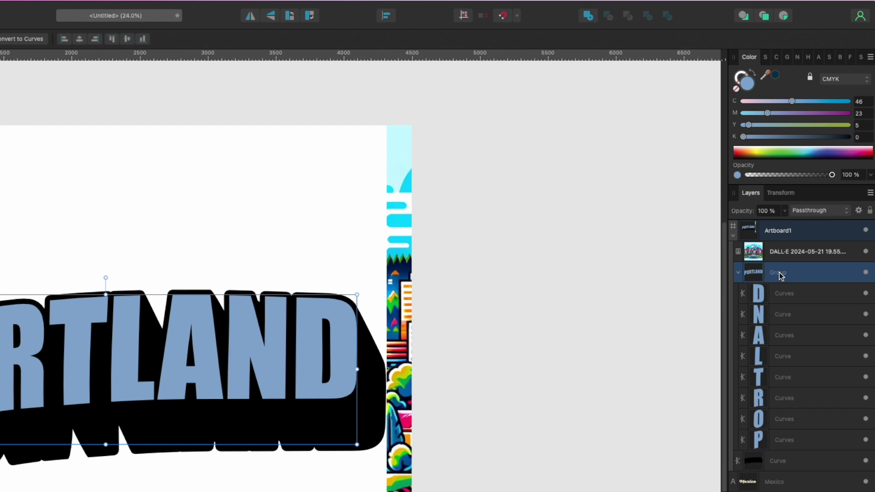
right_click(780, 273)
click(792, 472)
Combine the letter curves into one with Add, cover them with the illustration and clip it inside the combined curve
click(587, 16)
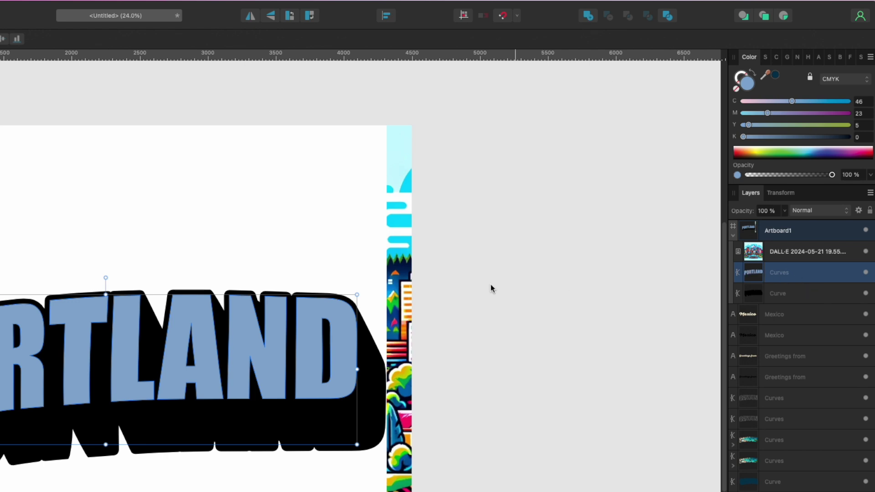
drag(409, 250, 0, 254)
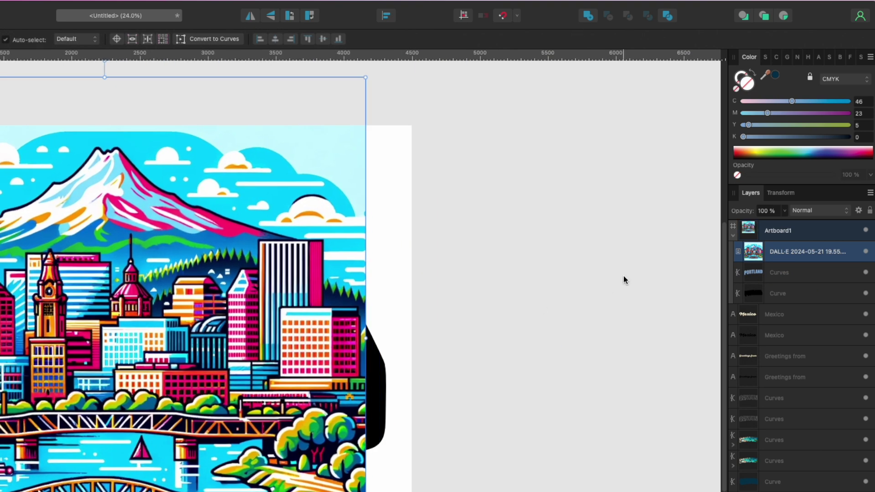
drag(745, 250, 759, 273)
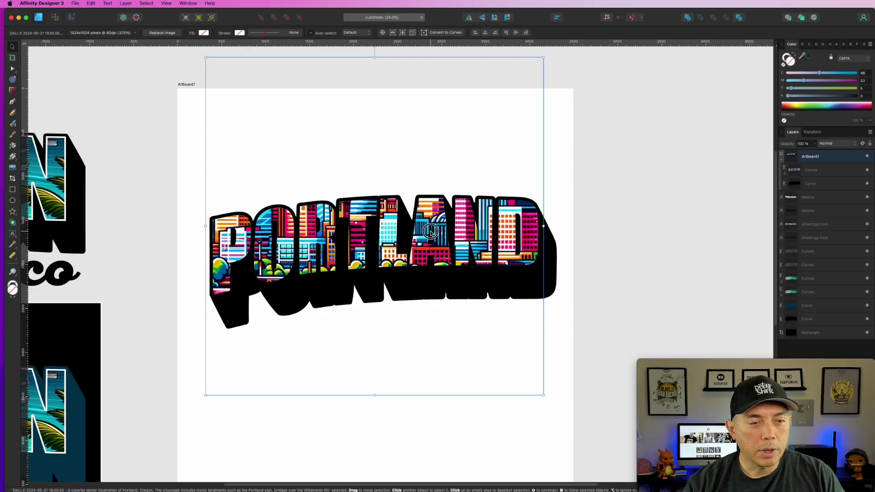
Shift the clipped illustration down and enlarge it slightly so the mountain and skyline fill the lettering, leaving nothing selected
drag(432, 230, 433, 281)
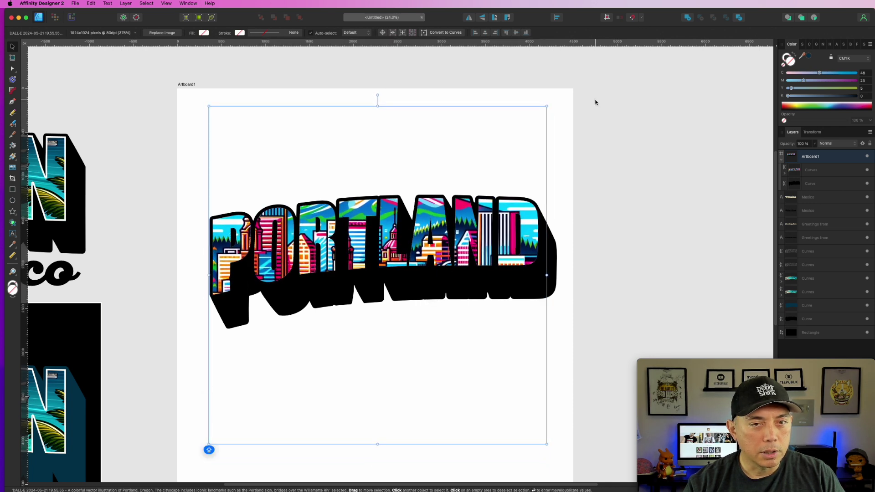
drag(547, 106, 559, 93)
drag(528, 210, 522, 226)
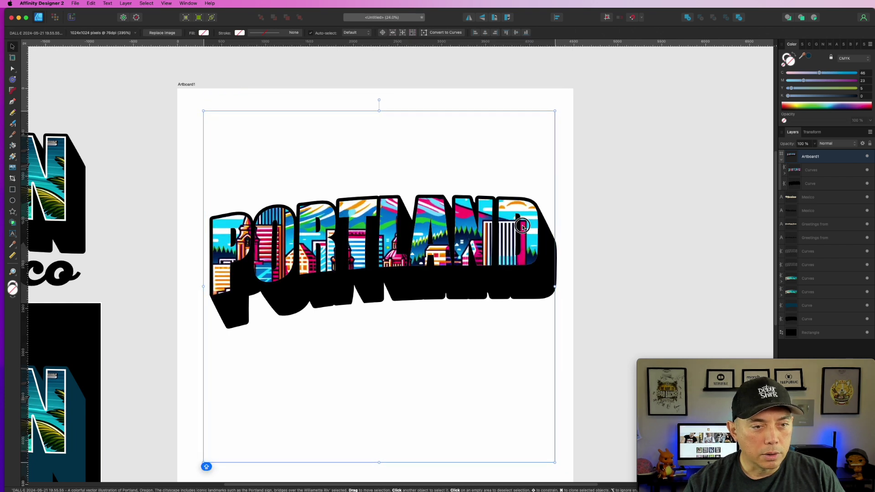
click(598, 170)
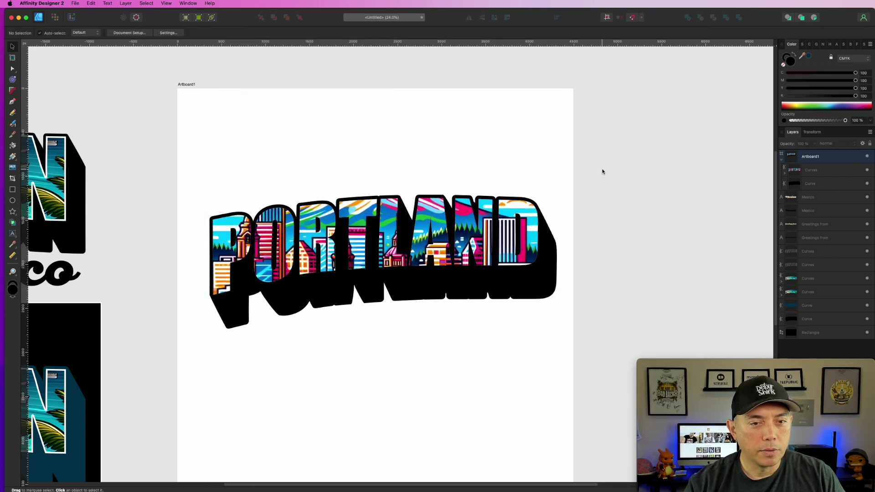
Undo the clipped illustration's resizing, repositioning and clipping inside the combined lettering
drag(324, 140, 621, 137)
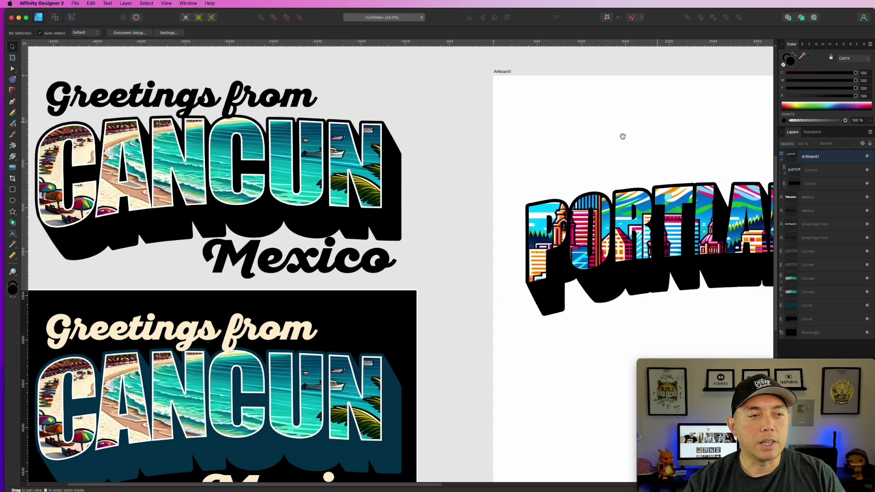
scroll(410, 168, right, 10)
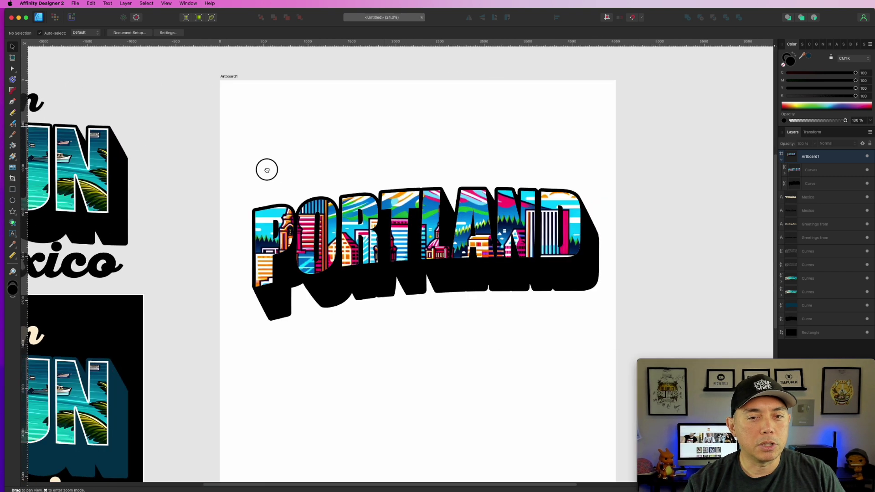
click(510, 217)
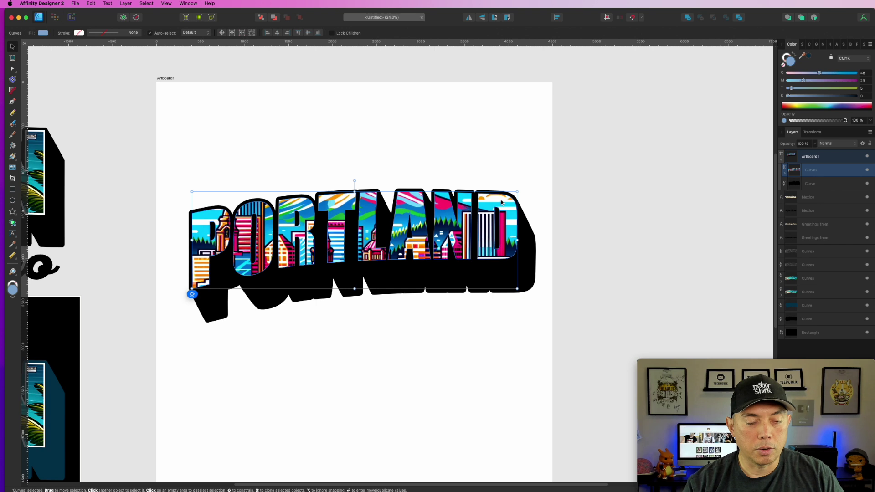
key(Escape)
key(super+v)
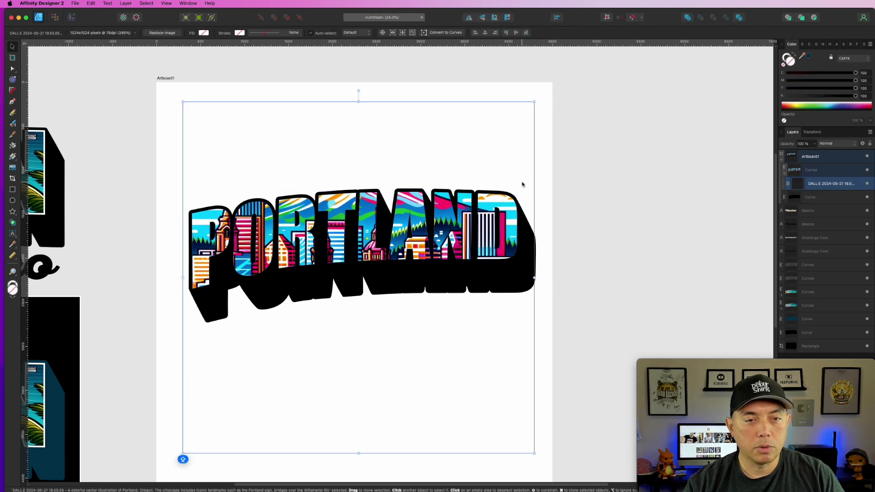
key(super+z)
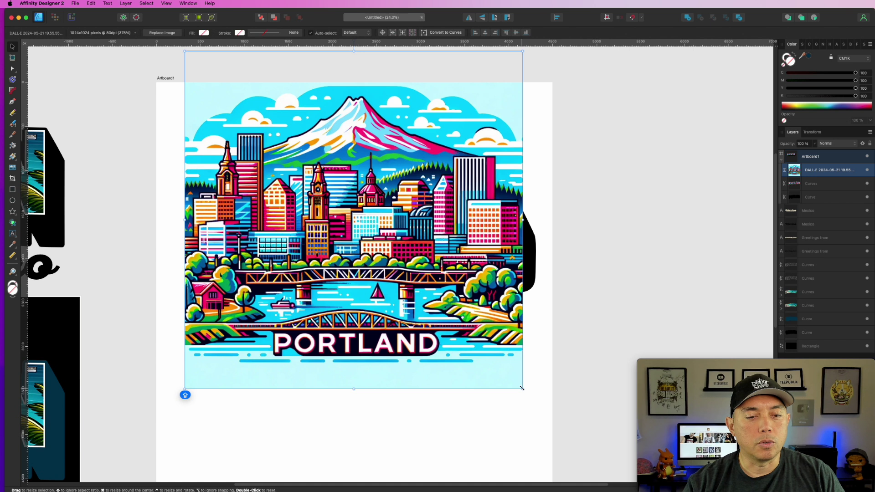
Shrink the unclipped illustration, move it lower over the lettering and select the combined letter curve
drag(523, 389, 423, 301)
drag(373, 236, 367, 318)
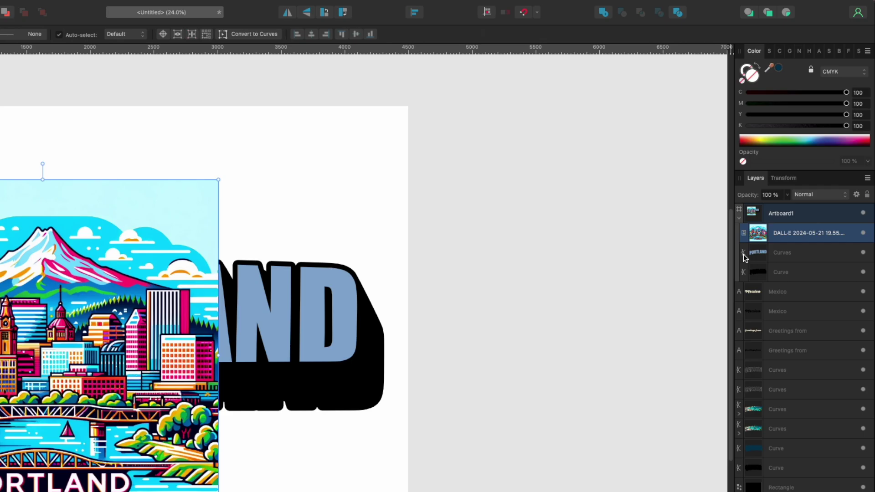
click(784, 185)
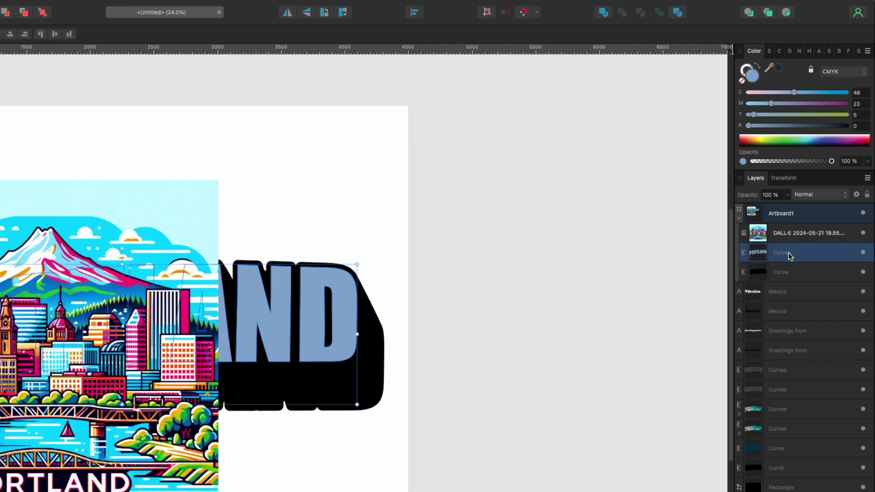
Undo the illustration's changes and the Add operation, back to the separate letter curves
key(super+z)
key(super+z)
key(super+z)
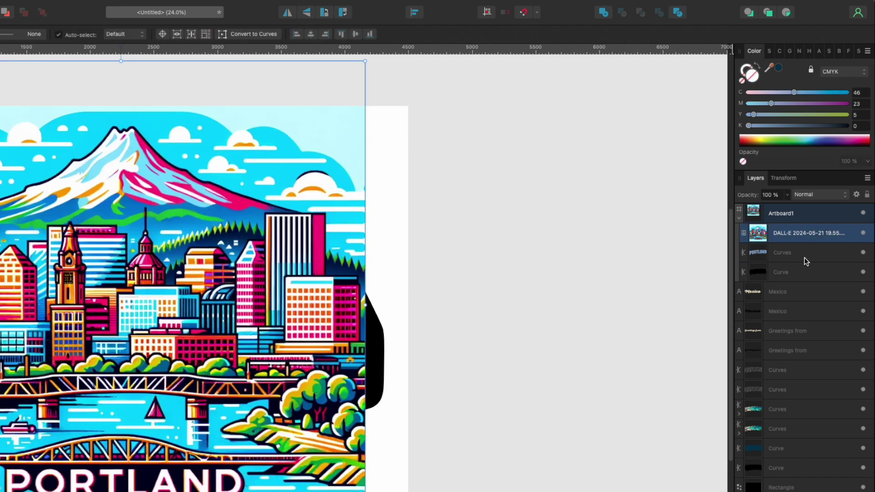
key(super+z)
key(super+z)
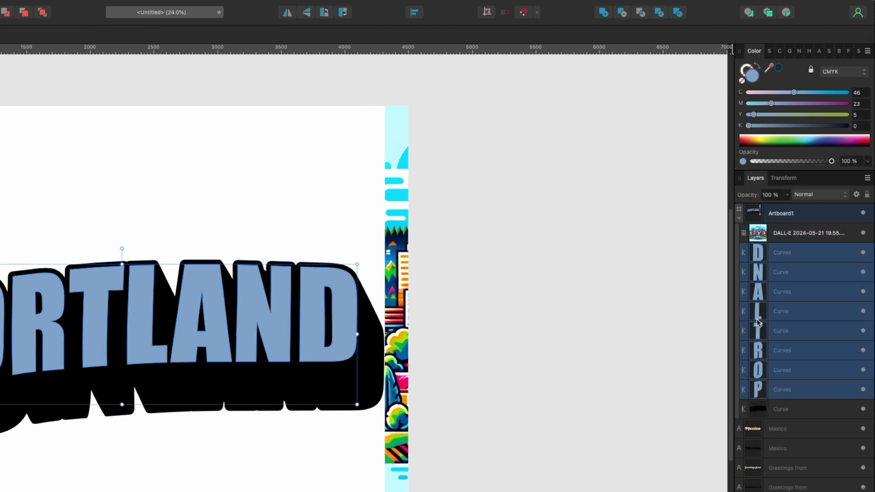
key(super+z)
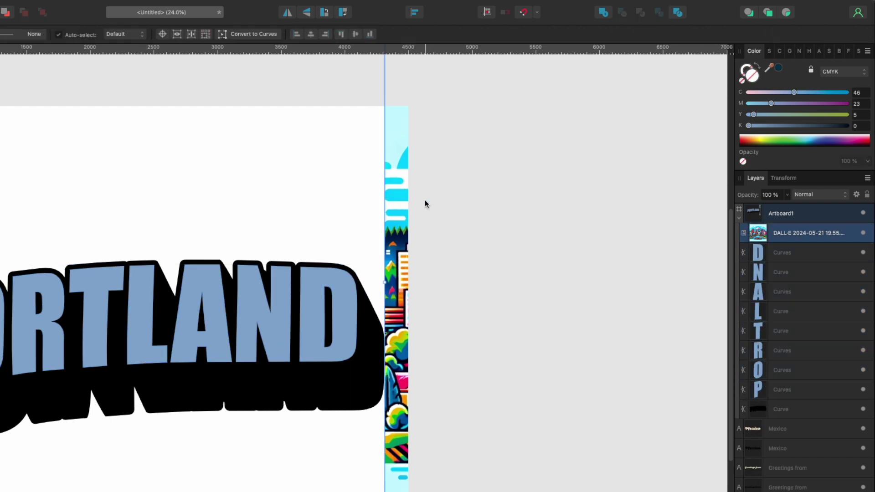
Move the illustration back over the lettering and clip it inside the letter P only
drag(398, 205, 0, 491)
drag(359, 342, 147, 310)
drag(214, 327, 65, 360)
click(785, 391)
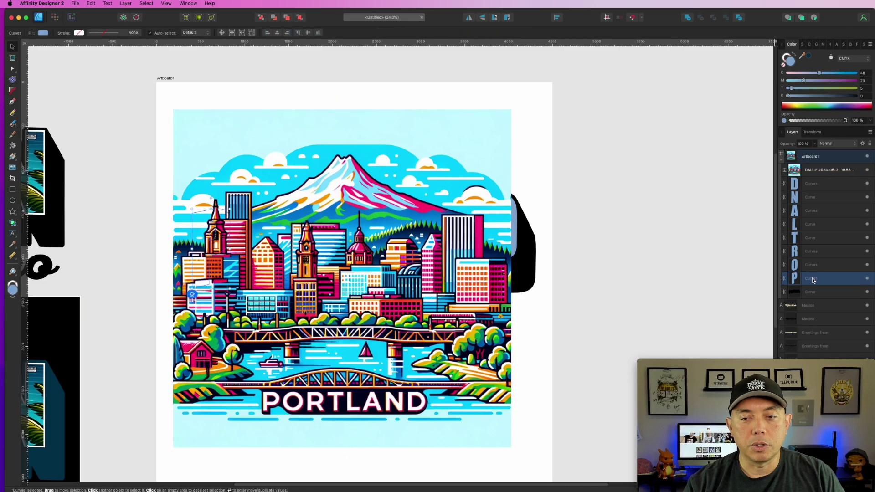
drag(816, 170, 810, 278)
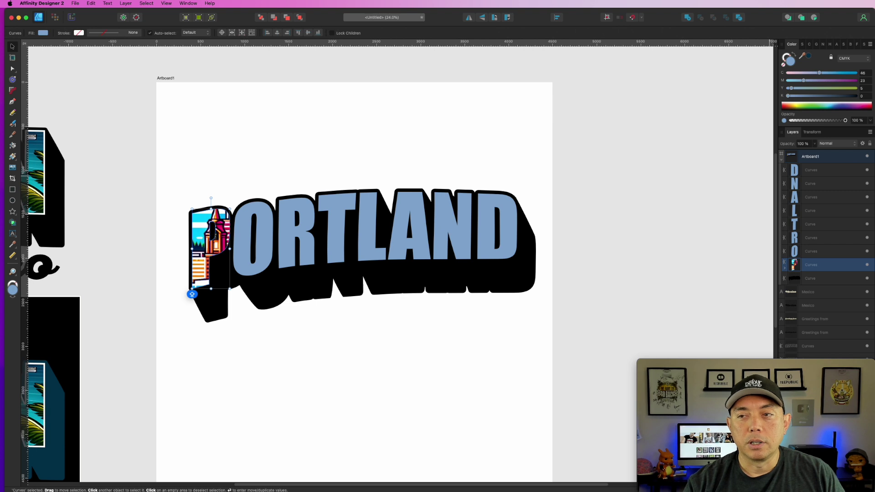
Place another copy of the illustration from Finder, enlarge it over the first letters and clip it inside the letter O
key(super+Tab)
drag(874, 190, 348, 205)
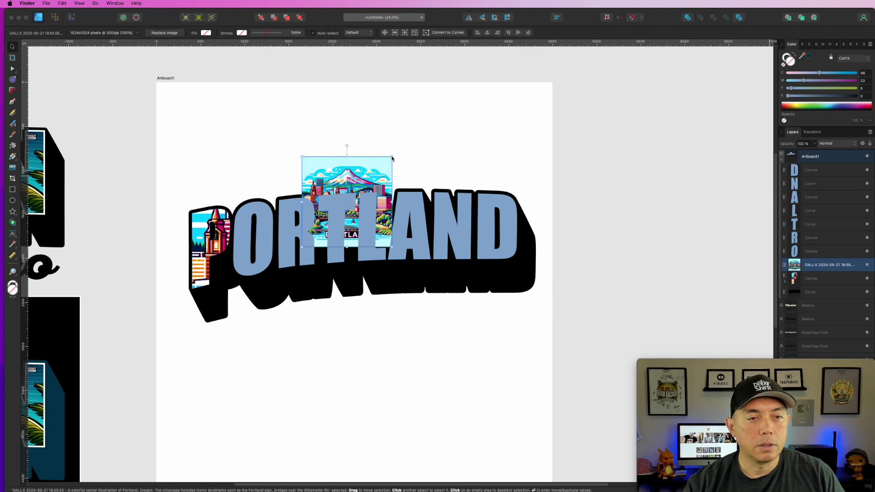
drag(392, 157, 495, 54)
drag(443, 144, 315, 193)
drag(355, 118, 381, 90)
drag(335, 139, 329, 157)
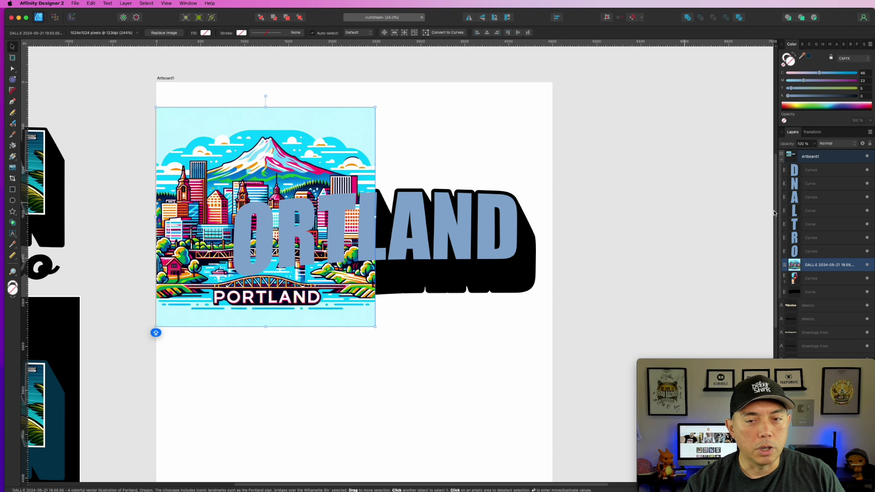
drag(815, 266, 817, 252)
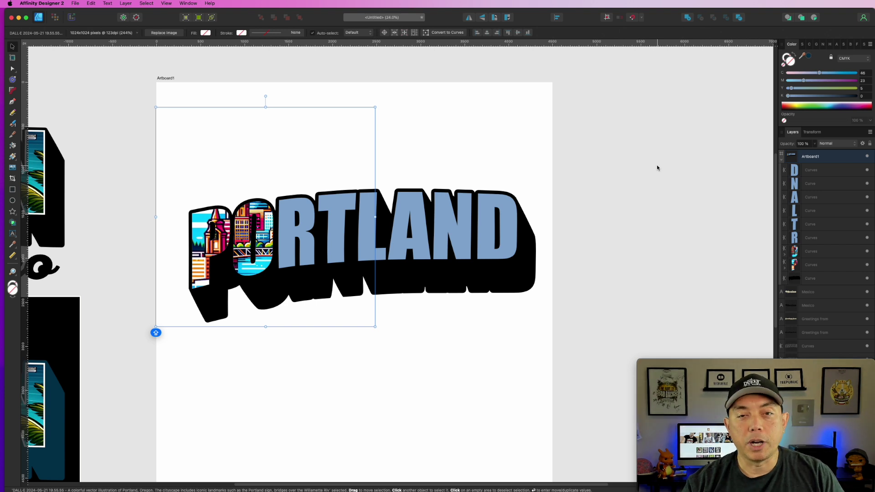
Undo the separate illustration fills of the O and the P, including the second placed copy
key(super+z)
key(super+z)
key(super+z)
key(super+z)
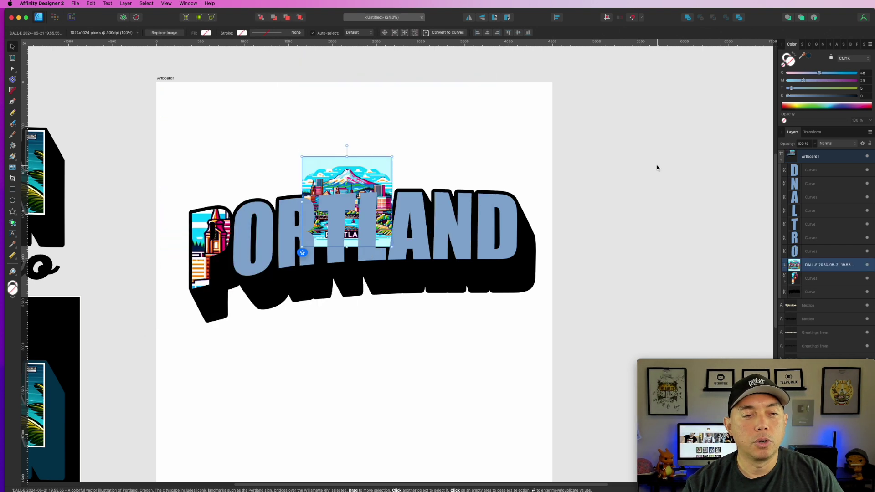
key(super+z)
key(super+z)
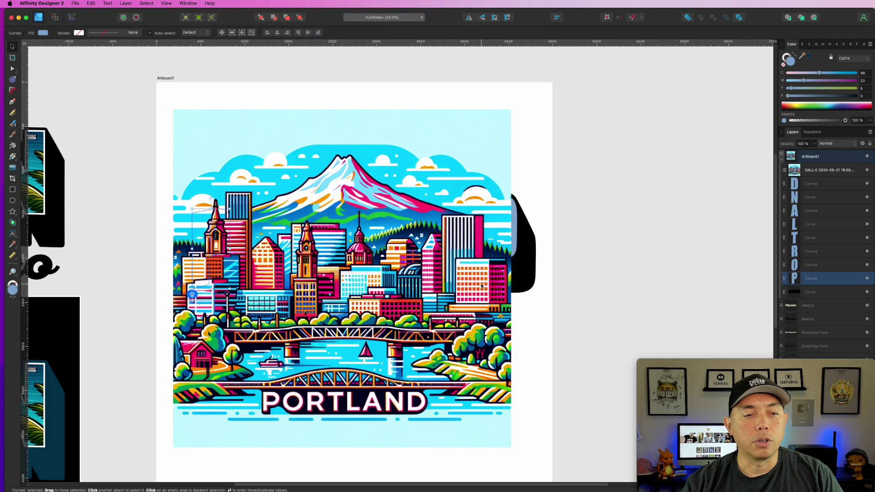
key(super+z)
key(super+z)
key(super+z)
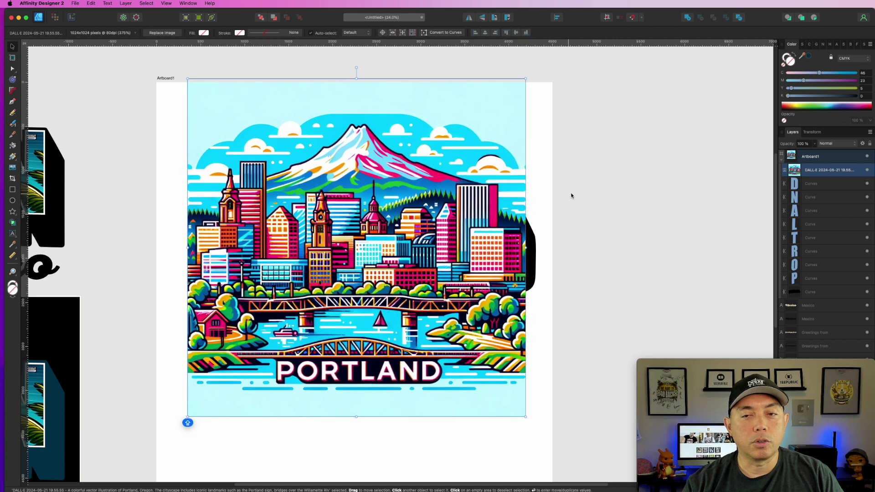
Combine all the PORTLAND letter curves, from D to P, with Add and clip the illustration inside the result
click(815, 188)
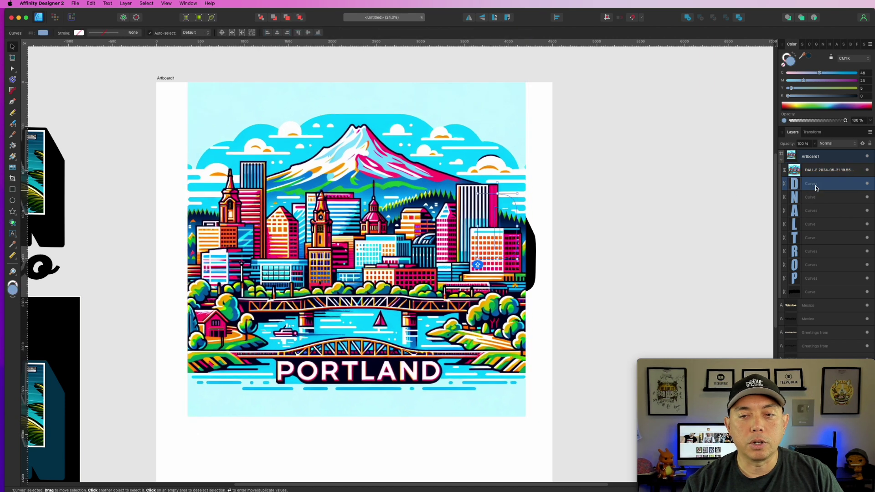
shift+click(809, 282)
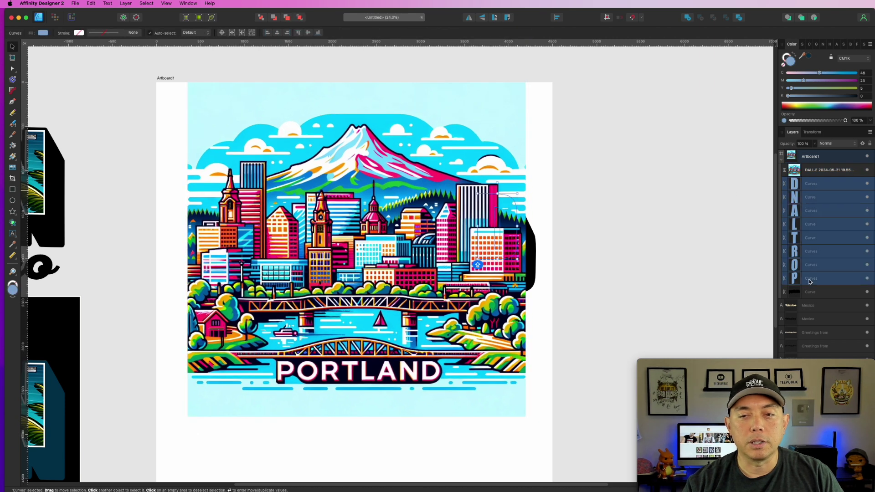
click(688, 18)
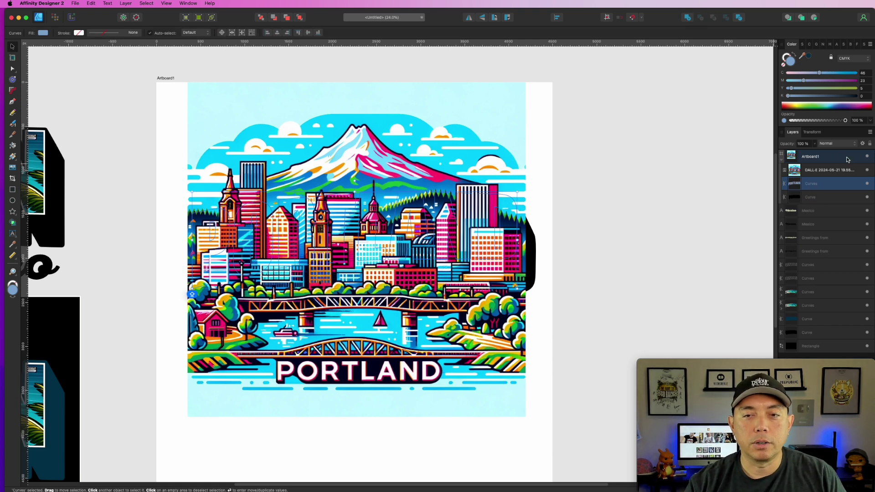
click(821, 170)
drag(821, 170, 821, 184)
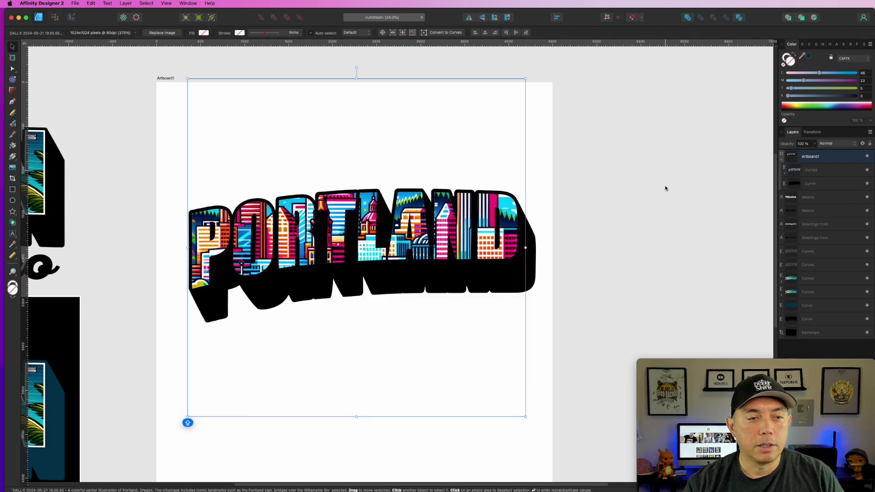
Shift the clipped illustration down so that the mountain and the upper skyline fill the lettering
drag(487, 215, 485, 248)
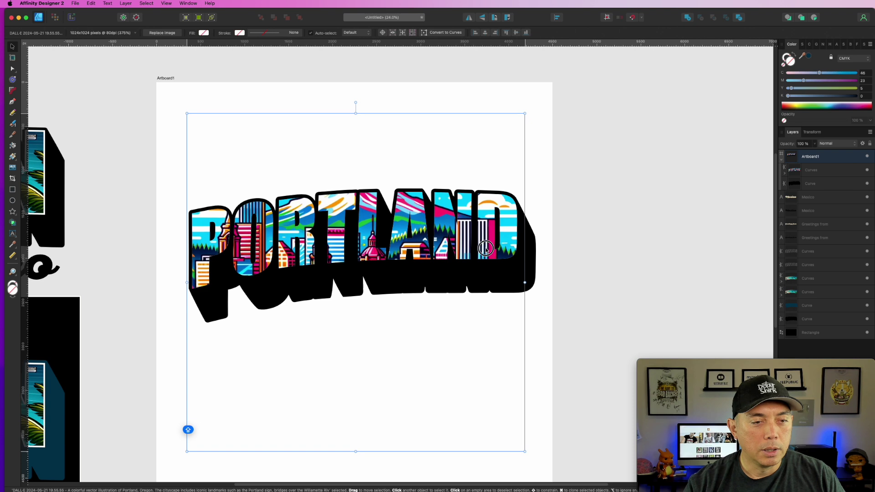
click(744, 180)
Duplicate the illustration-filled lettering curves layer
scroll(435, 294, left, 5)
scroll(435, 295, down, 2)
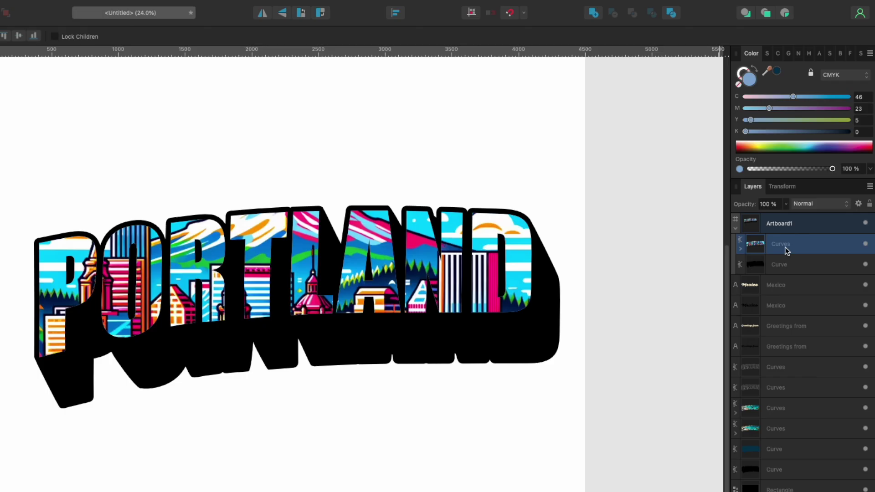
click(819, 171)
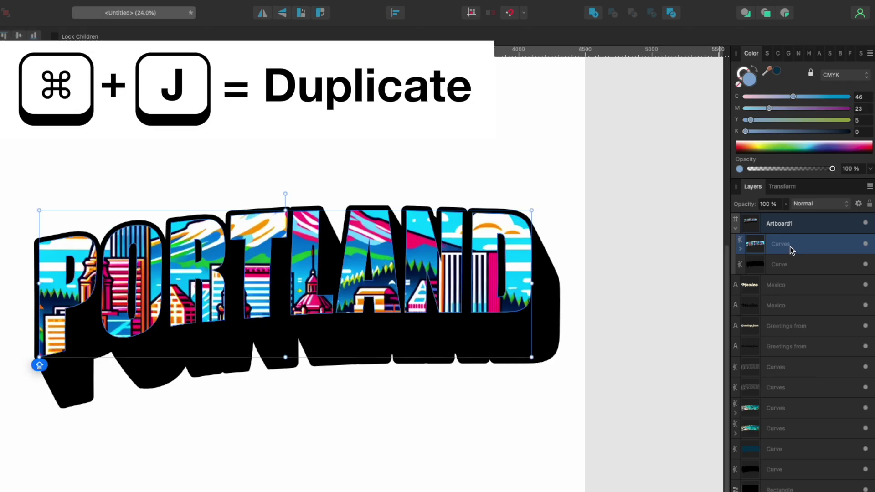
key(super+j)
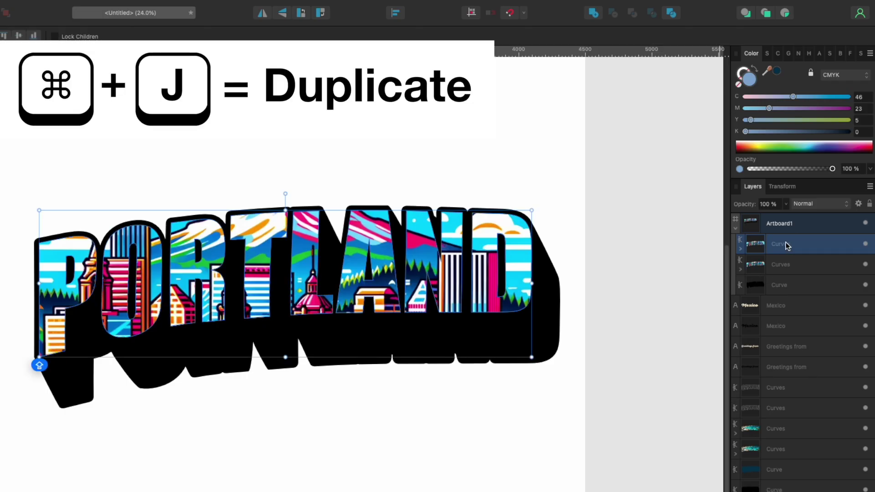
Take the city illustration out of the duplicated PORTLAND curves and delete it, leaving the plain letter shapes
click(739, 248)
click(798, 267)
drag(801, 268, 804, 232)
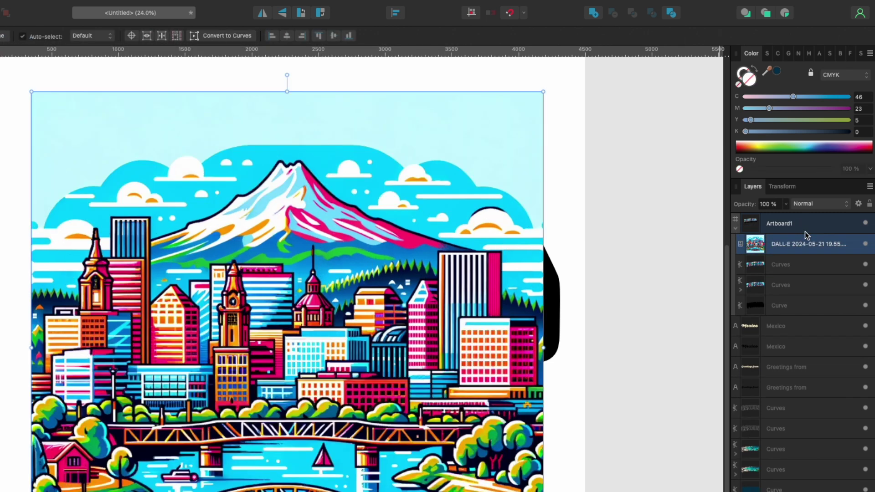
key(Delete)
Remove the fill from the duplicated PORTLAND curves and make their stroke white with C, M, Y and K at 0
click(806, 248)
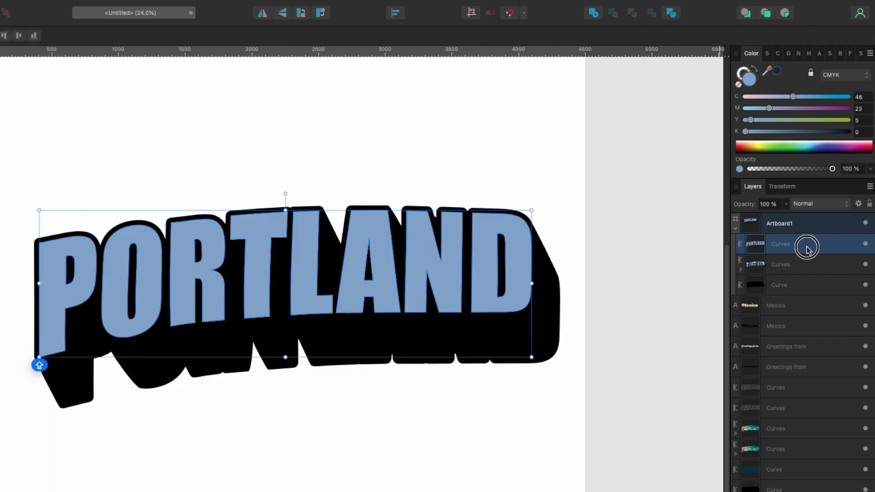
click(746, 76)
click(739, 85)
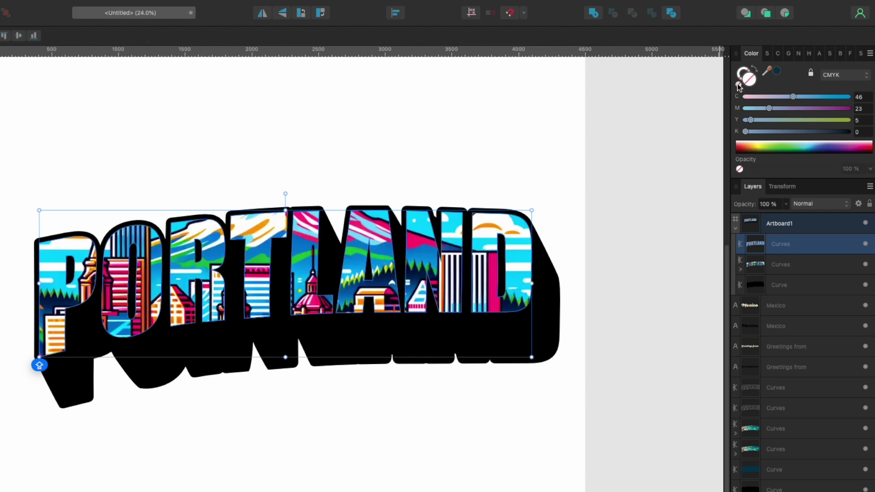
click(743, 73)
click(792, 97)
drag(750, 121, 738, 133)
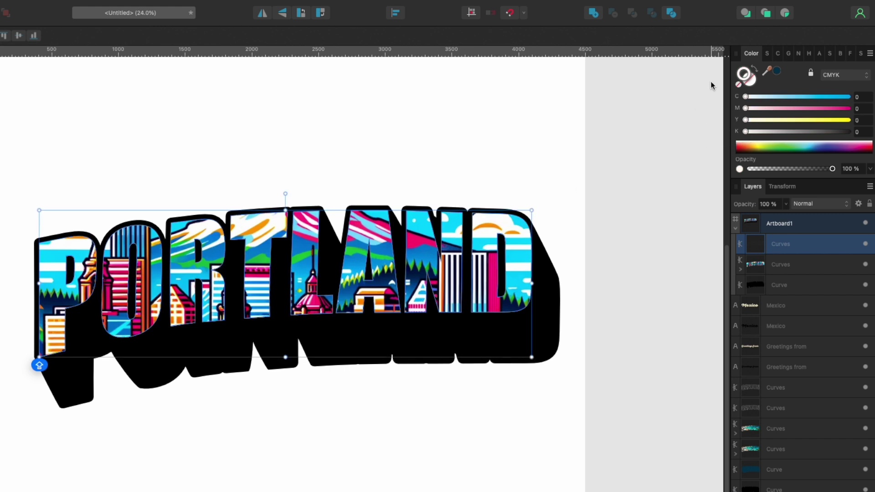
Set the white outline of the PORTLAND letters to a stroke width of 5.5 pt and deselect the curves
click(768, 55)
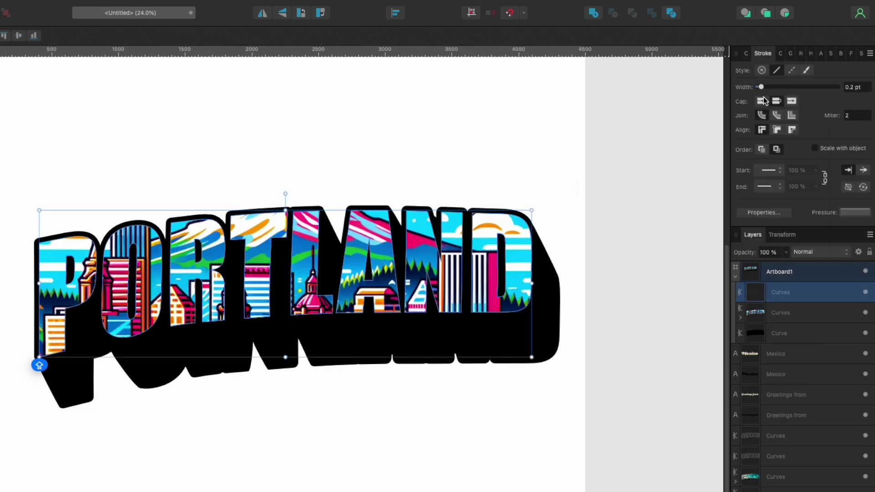
drag(763, 88, 786, 86)
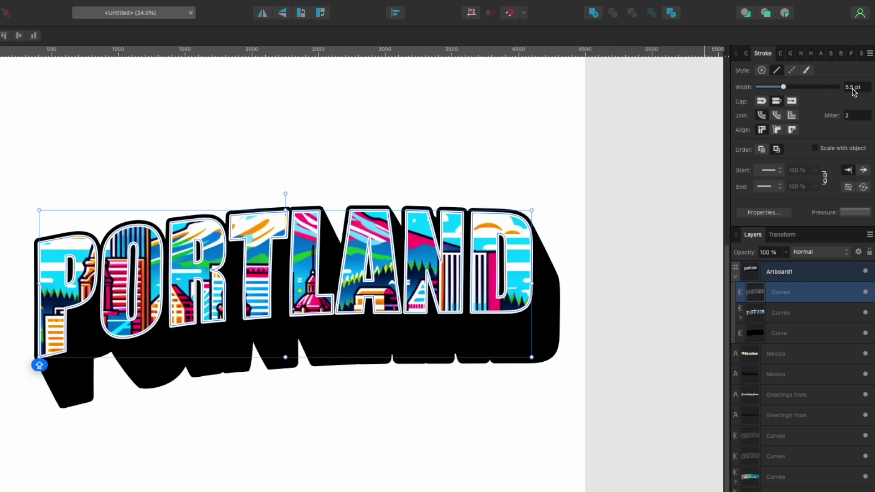
click(380, 145)
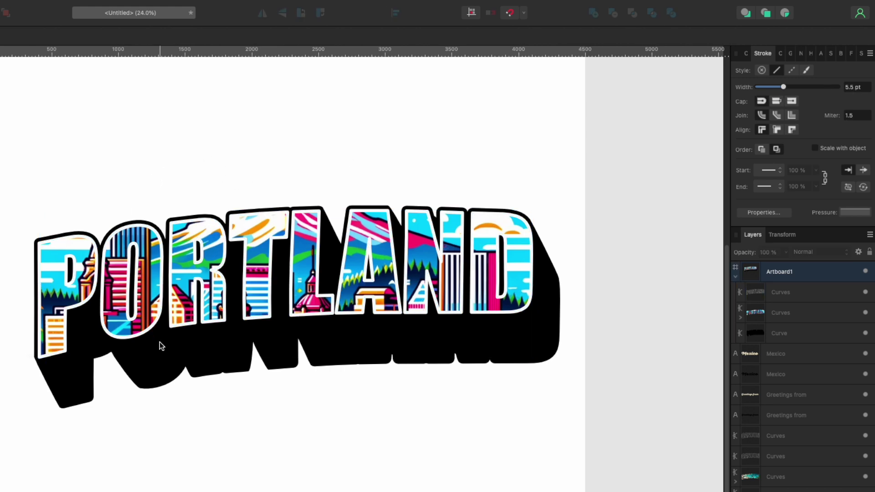
Place a copy of the black "Greetings from" text just above PORTLAND and reduce its font size to 83.6 pt
scroll(160, 345, down, 1)
scroll(160, 345, down, 2)
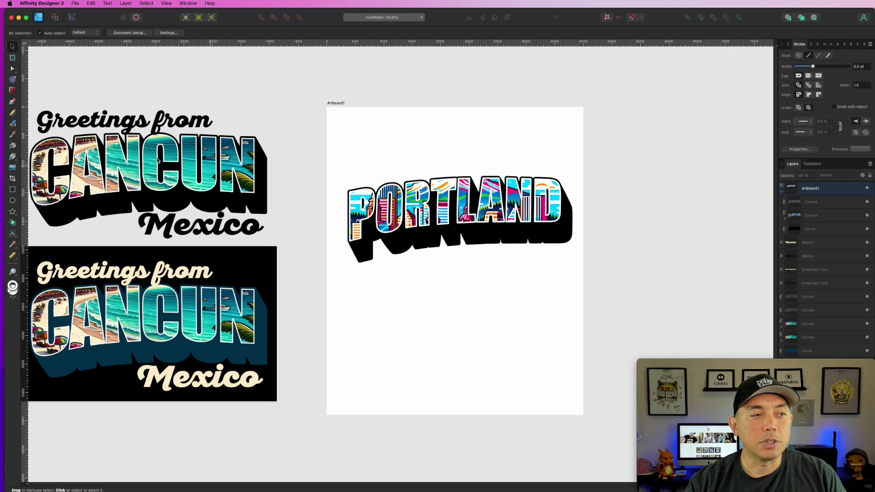
click(176, 123)
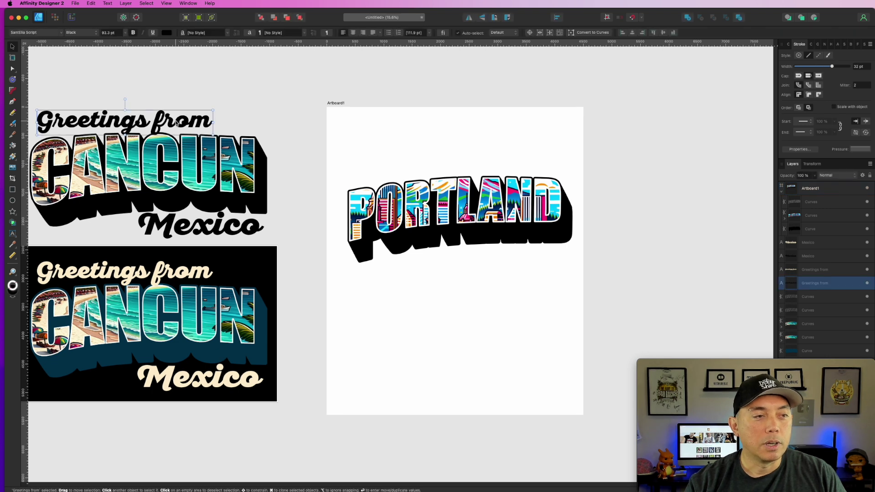
drag(176, 123, 492, 163)
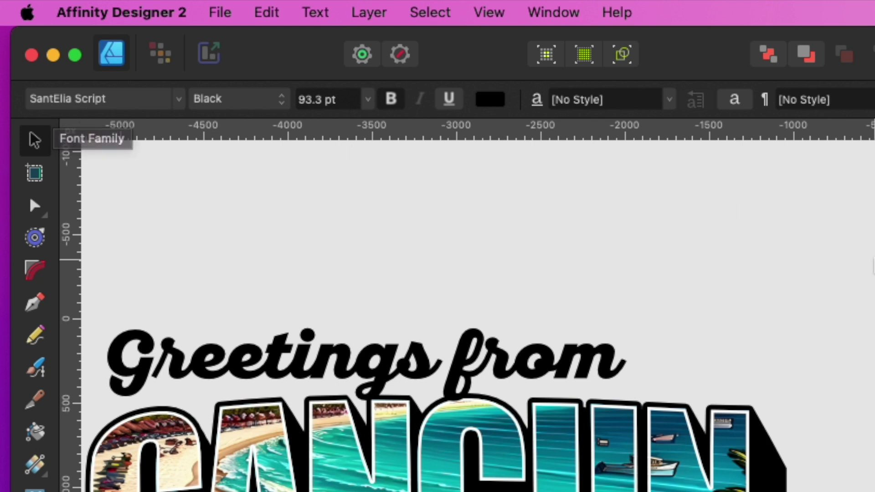
key(super+shift+comma)
key(super+shift+comma)
key(super+shift+comma)
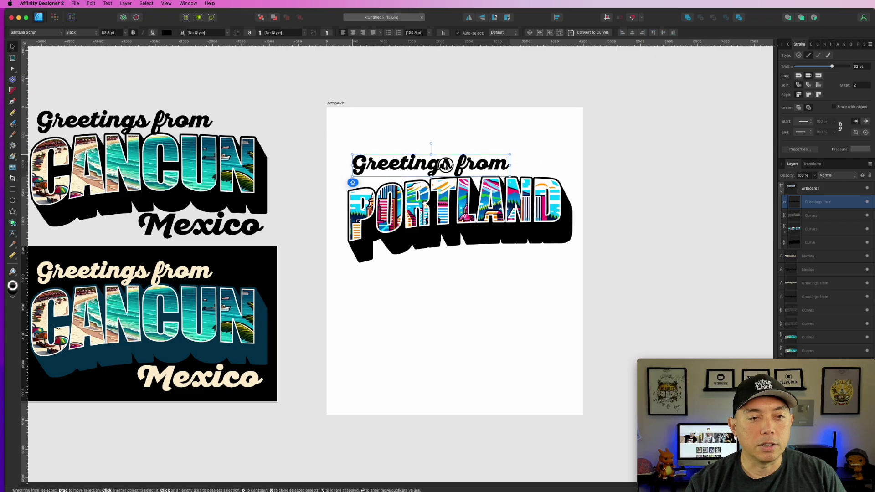
Copy the "Greetings from" text to below the PORTLAND lettering and change its wording to "Oregon"
drag(446, 167, 501, 263)
triple_click(501, 264)
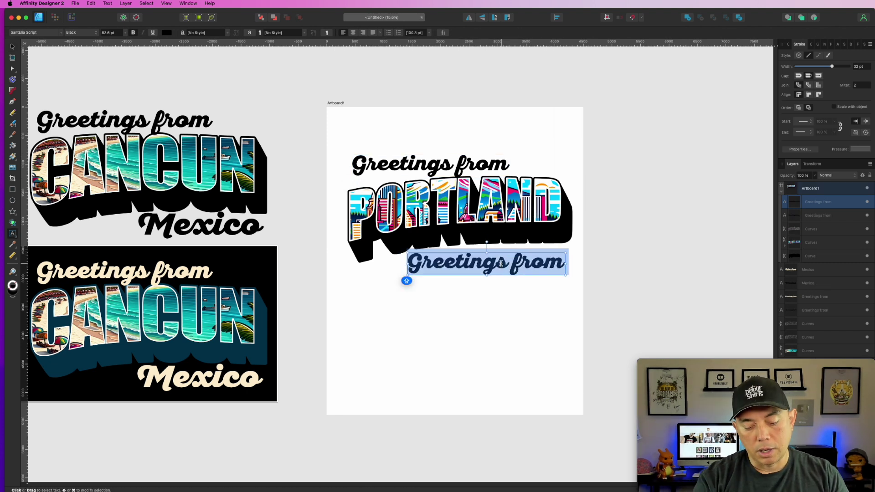
text(OR)
key(BackSpace)
text(regon)
key(Escape)
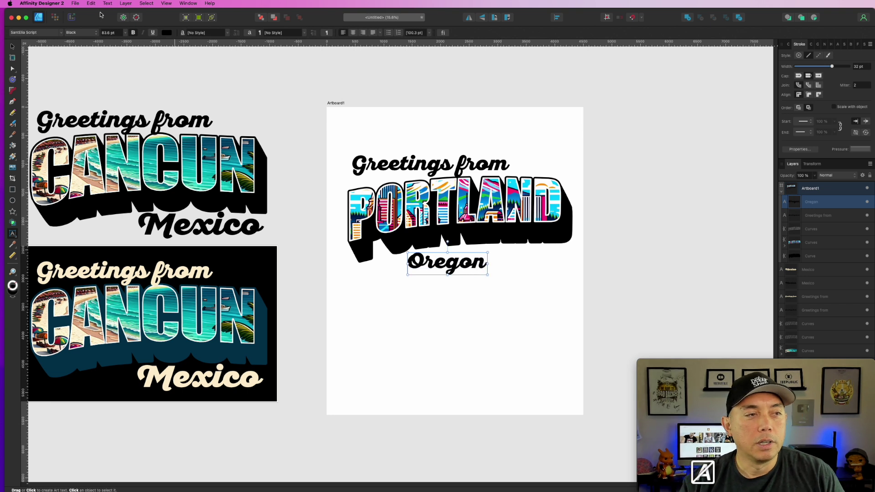
Move "Oregon" beneath the right end of PORTLAND and nudge "Greetings from" slightly closer to the lettering
click(12, 47)
drag(474, 267, 553, 262)
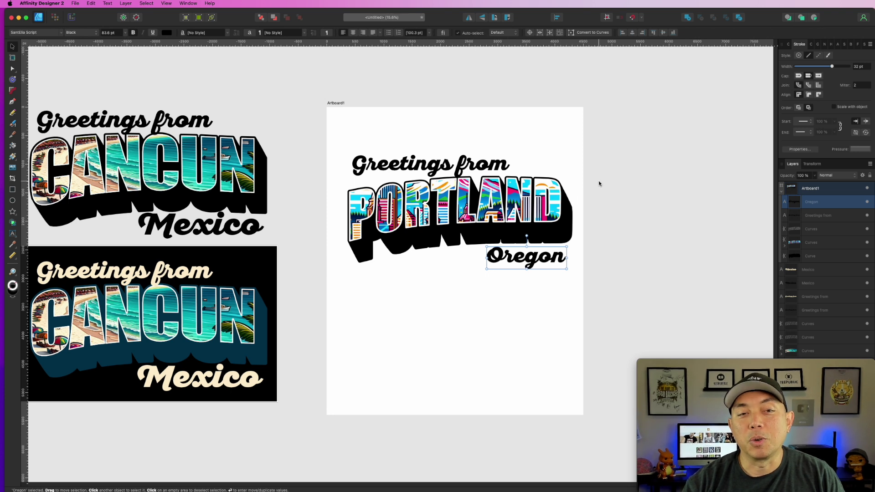
drag(443, 169, 442, 171)
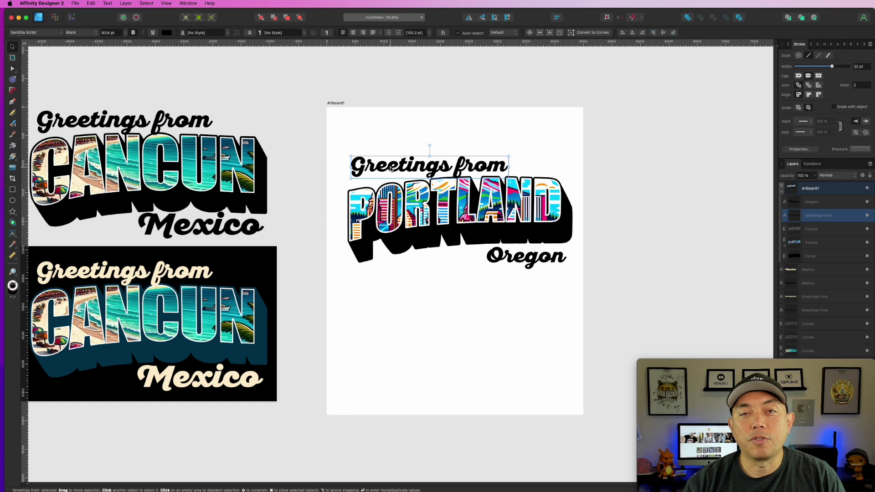